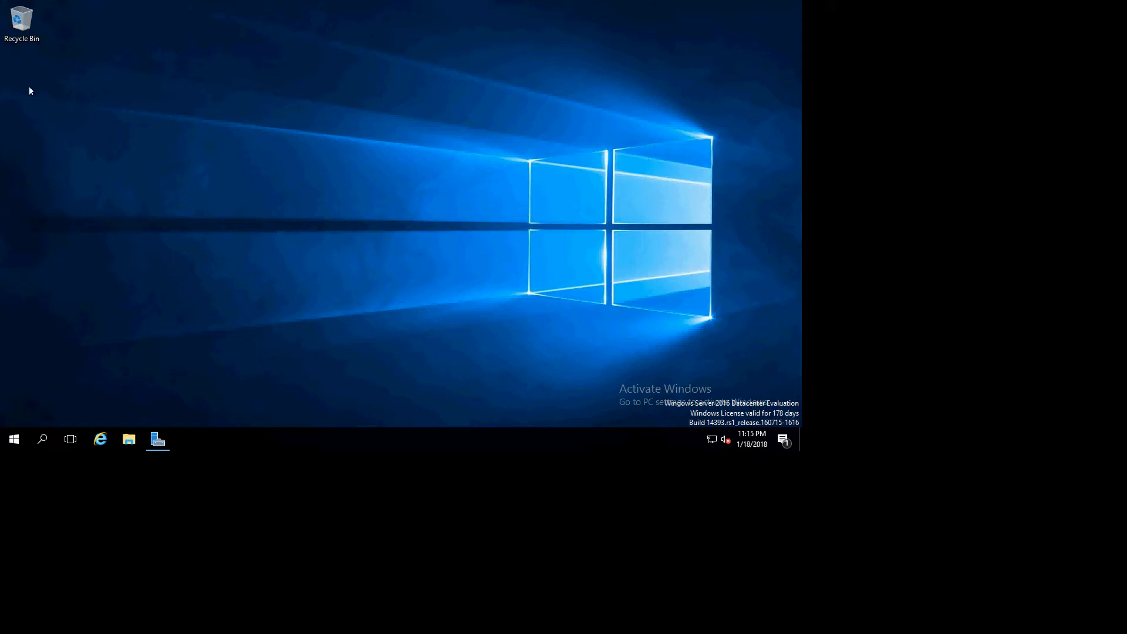
- Pin Hyper-V Manager from the Windows Administrative Tools folder to the Start menu
click(14, 442)
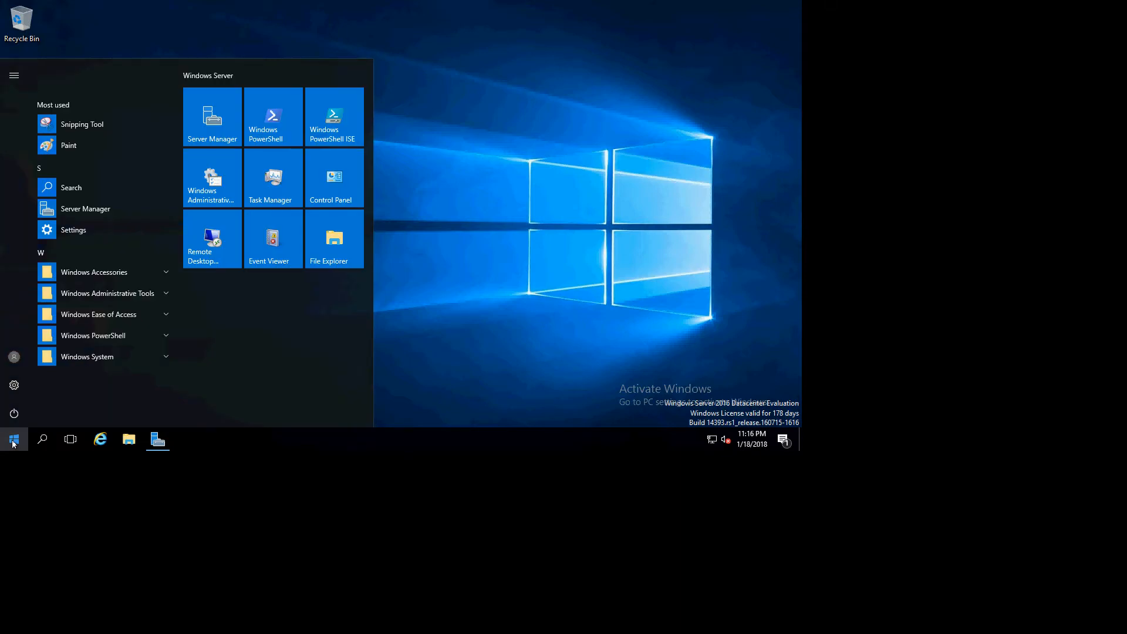
click(147, 292)
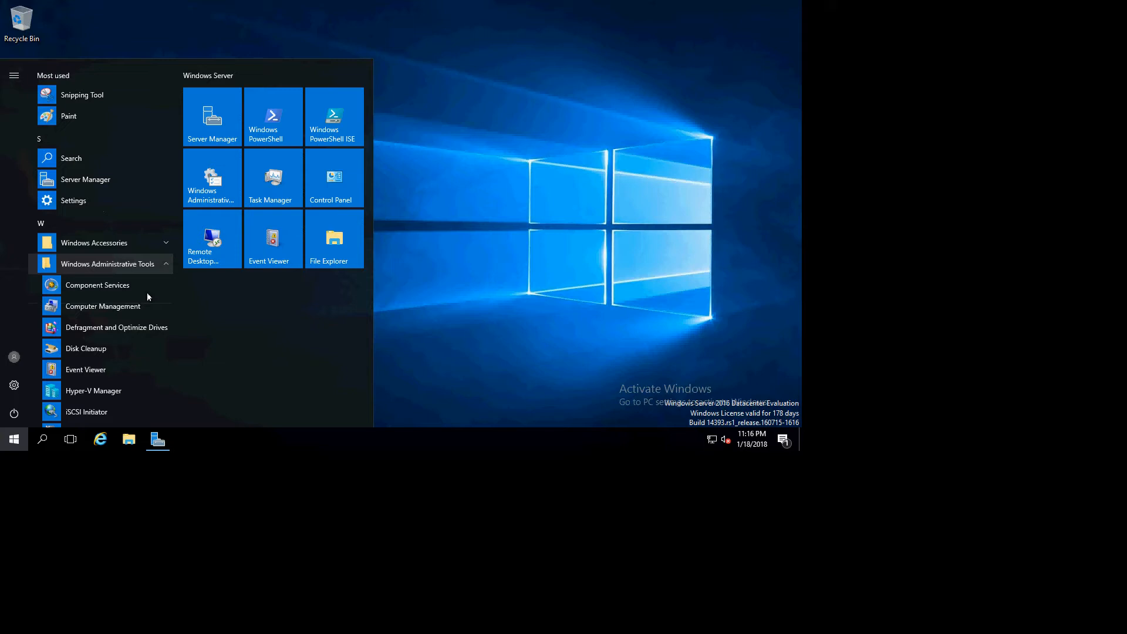
right_click(97, 393)
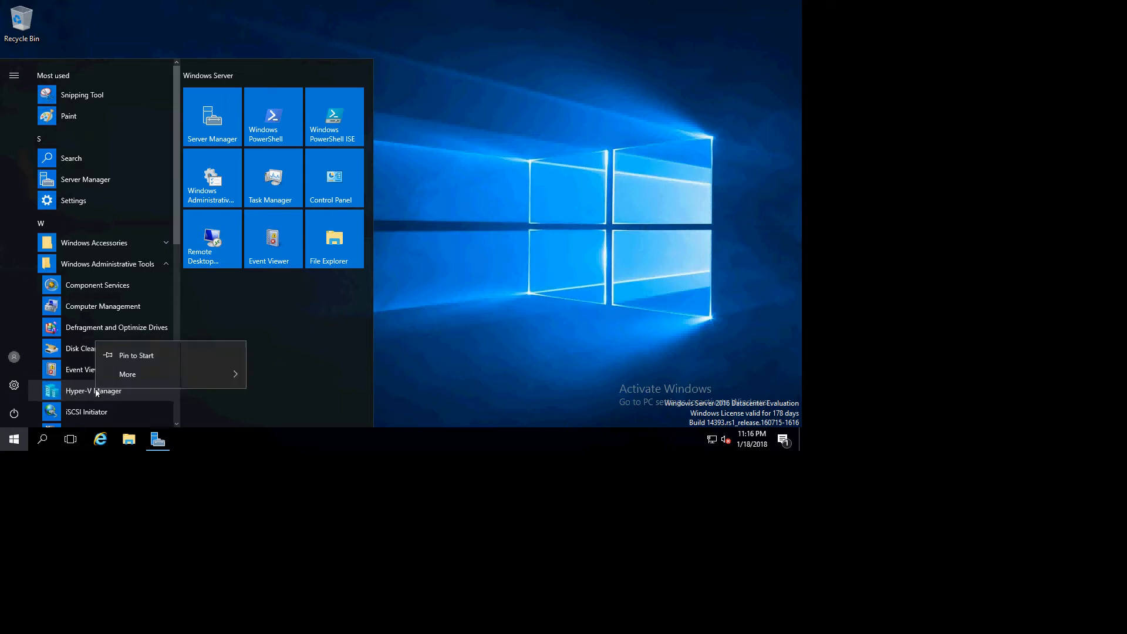
click(145, 355)
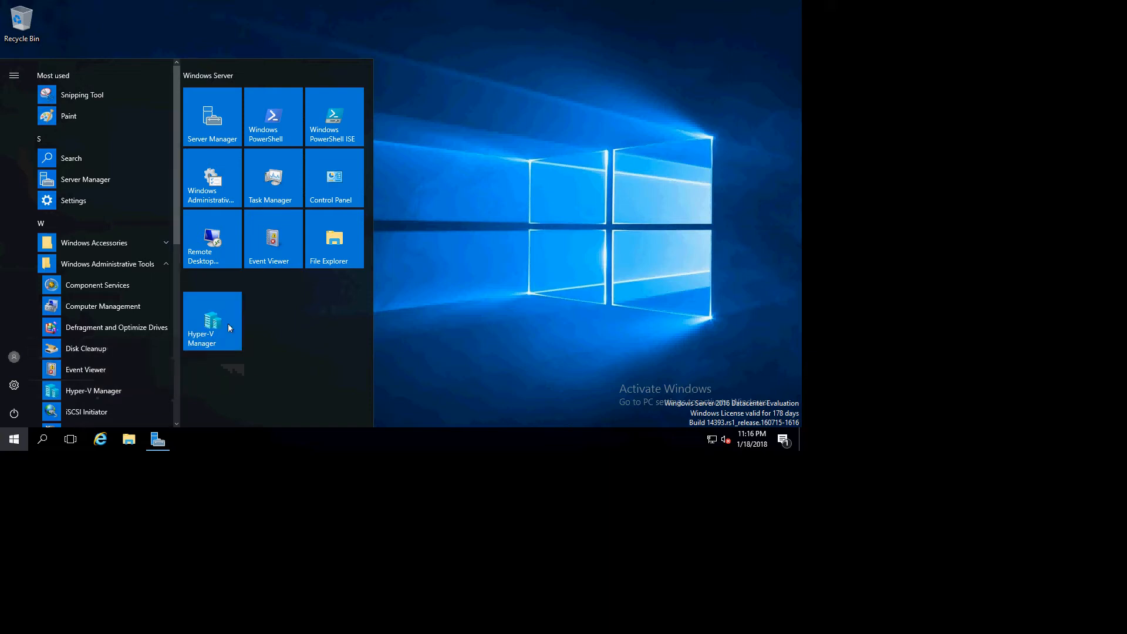
- Pin Hyper-V Manager to the taskbar and close the Start menu
right_click(118, 390)
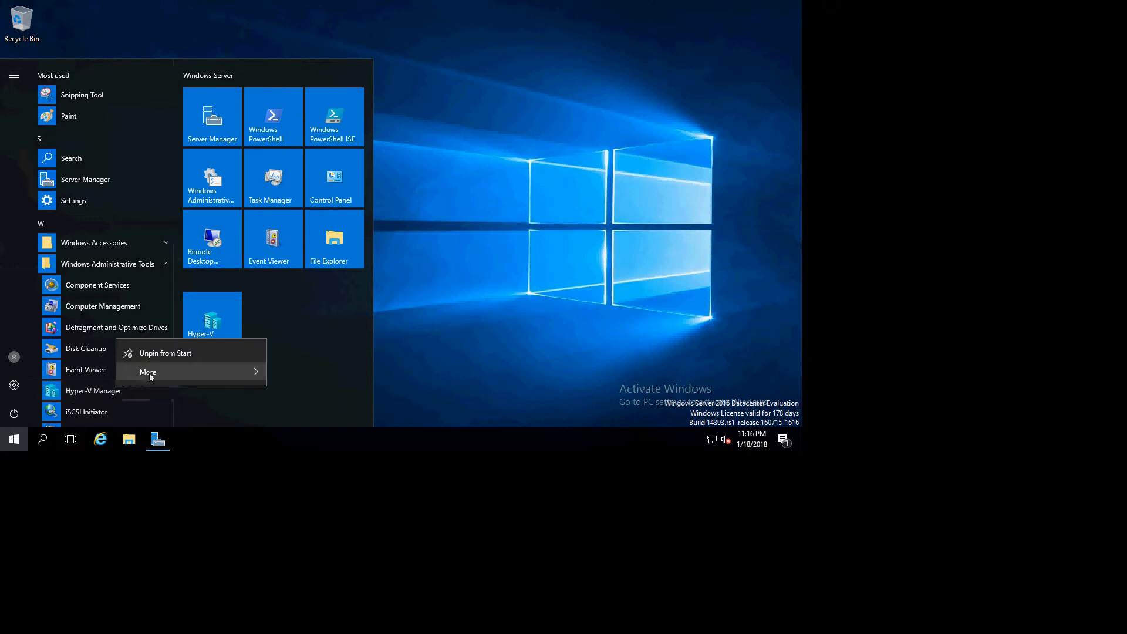
mouse_move(149, 373)
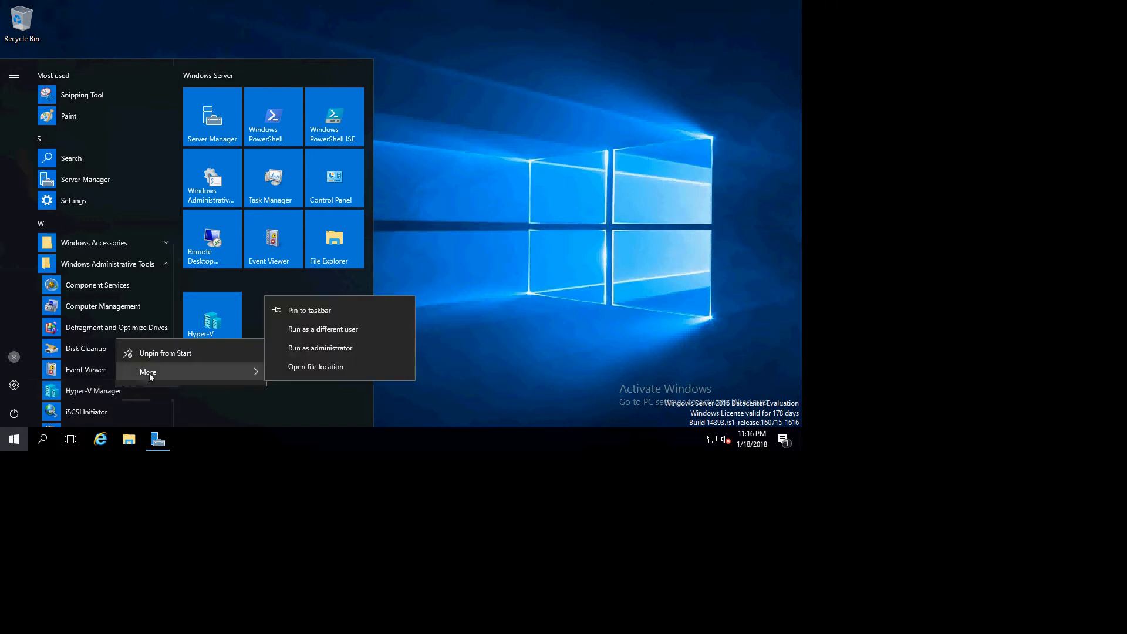
click(301, 309)
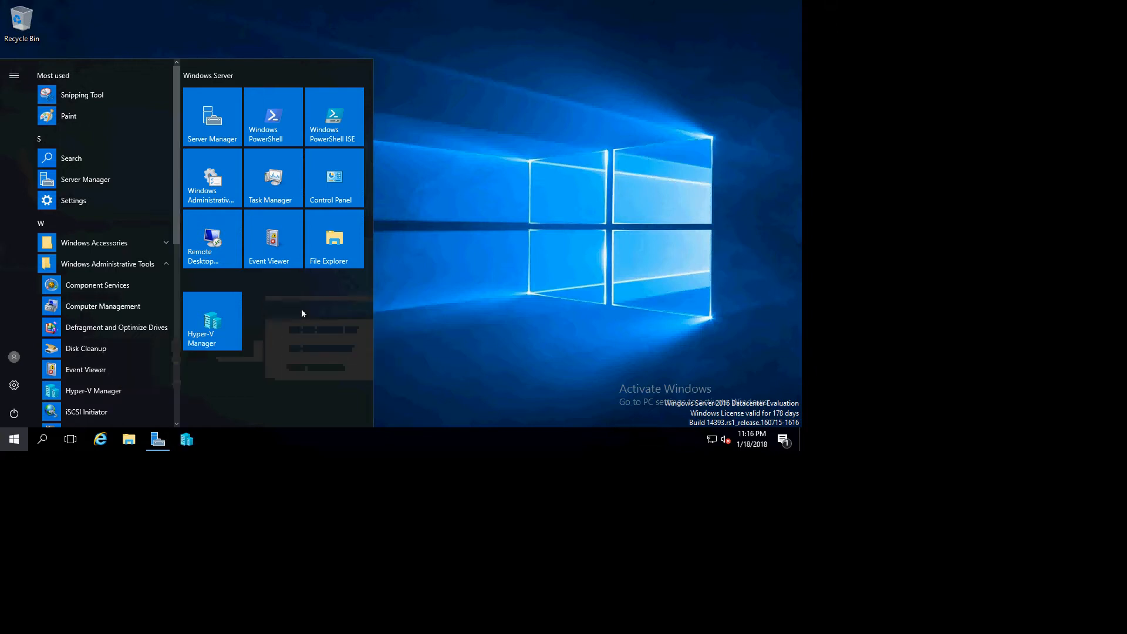
click(521, 275)
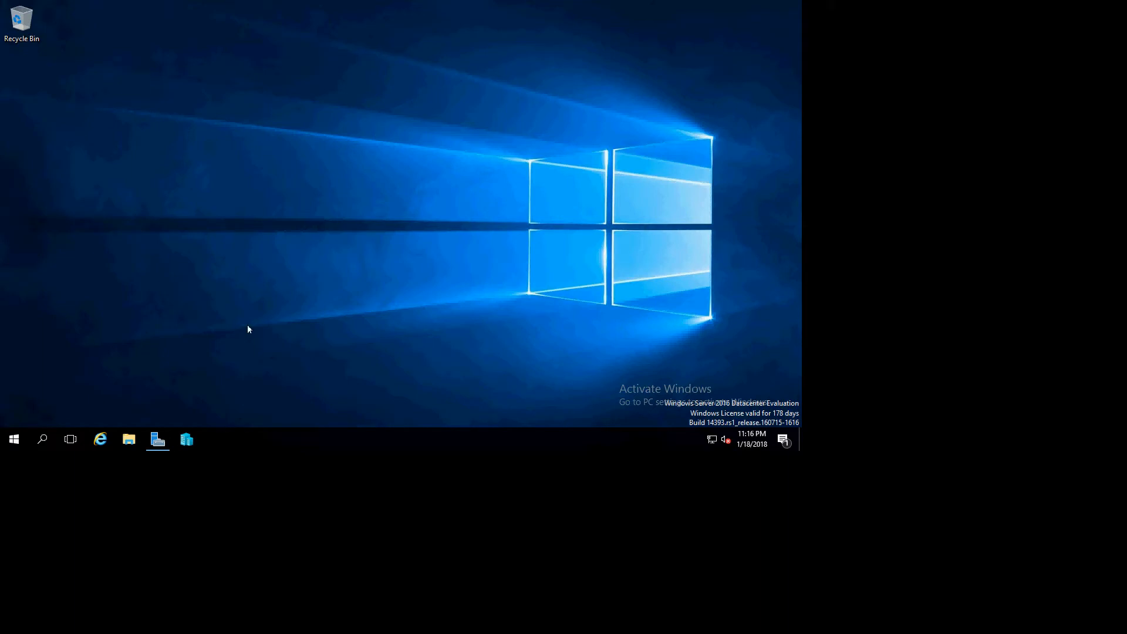
- Open Hyper-V Manager from the taskbar and remove the VHOST server, choosing not to reconnect at next launch
click(186, 440)
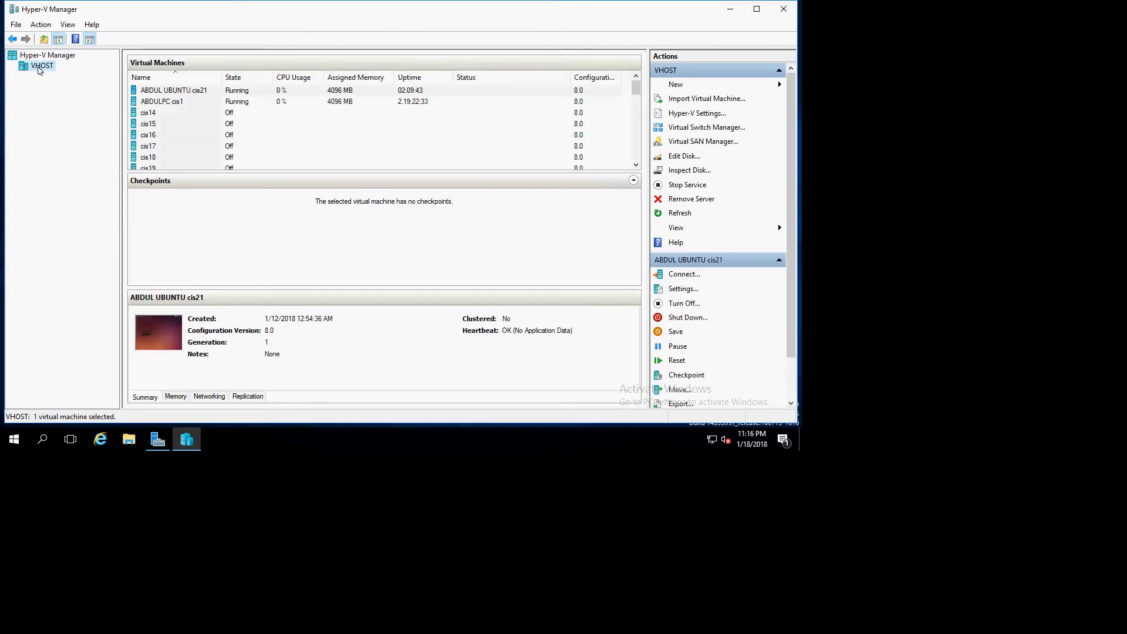
right_click(39, 69)
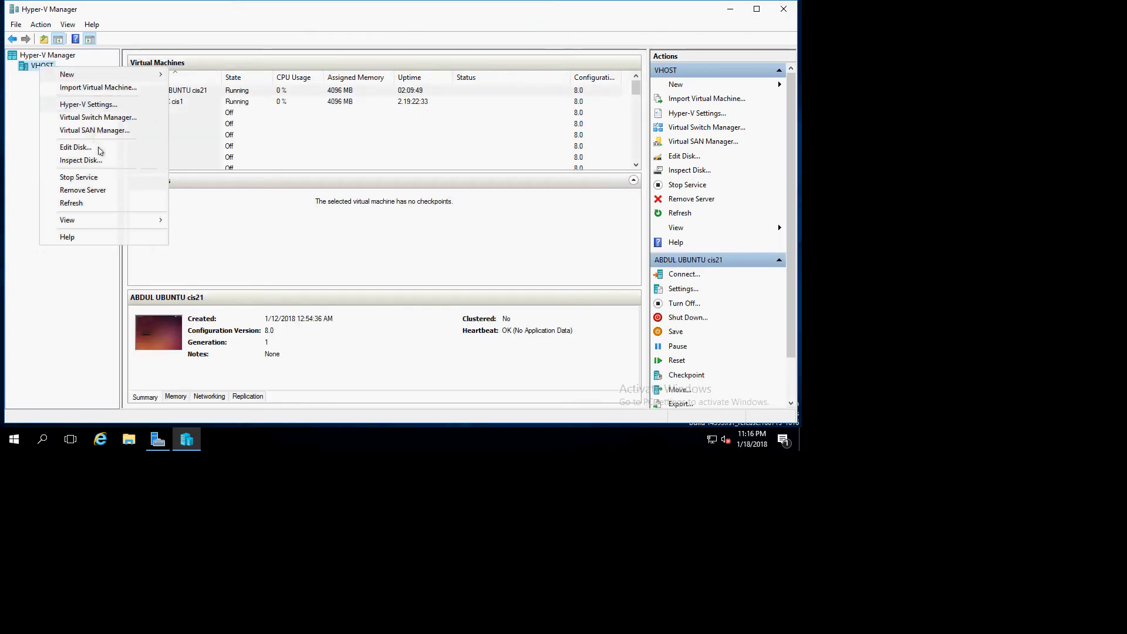
click(96, 191)
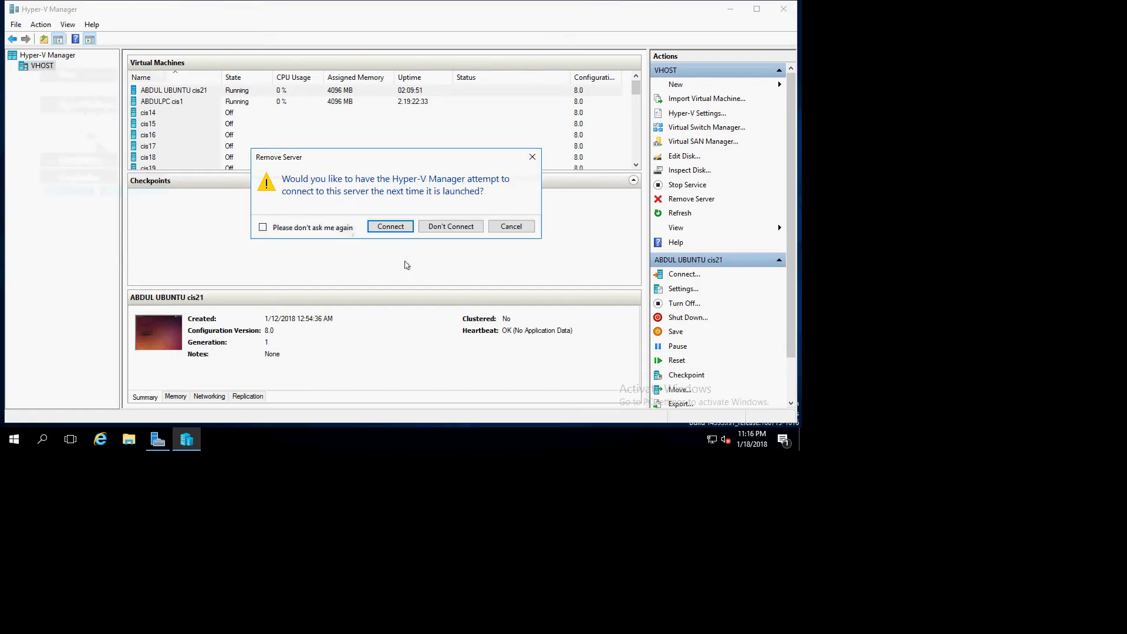
click(439, 227)
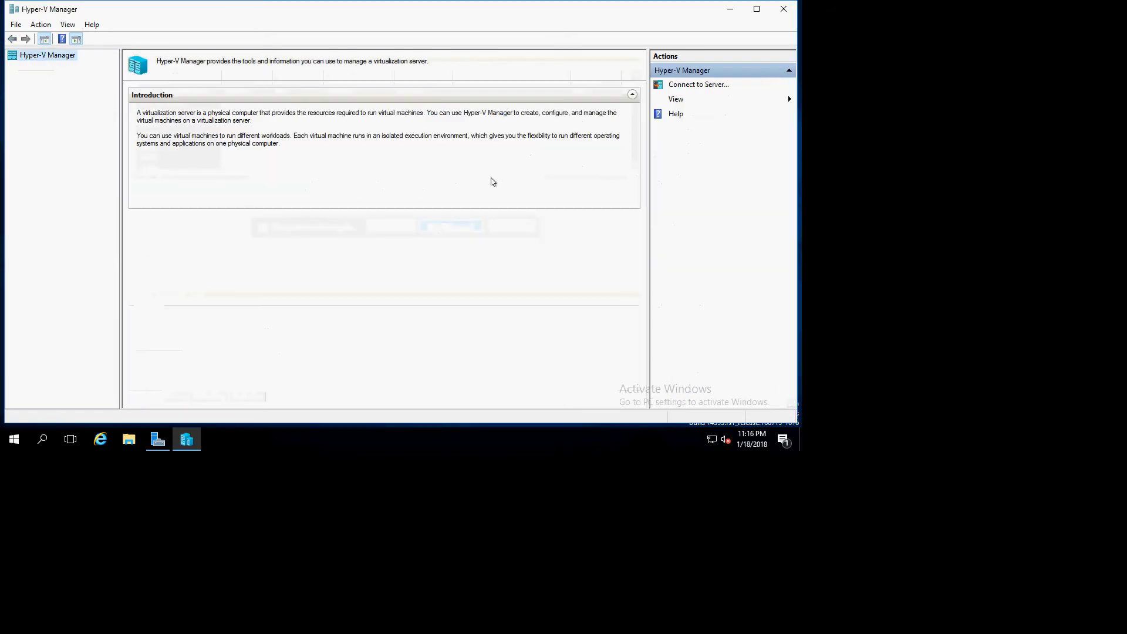
- Minimize Hyper-V Manager and reopen it from its Start menu tile
click(731, 9)
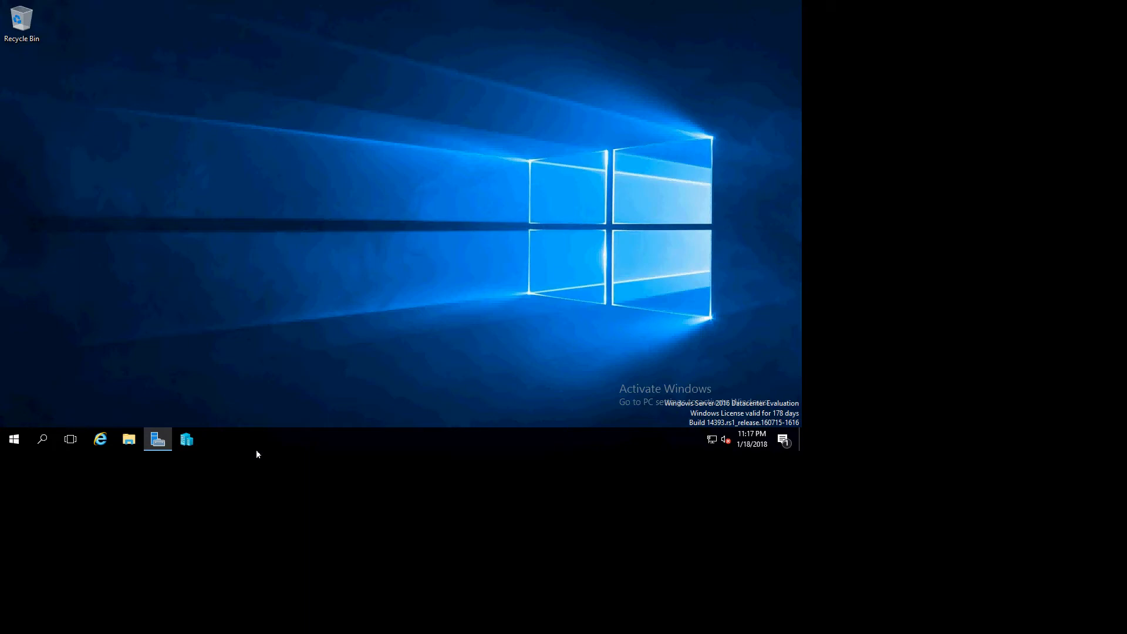
click(10, 443)
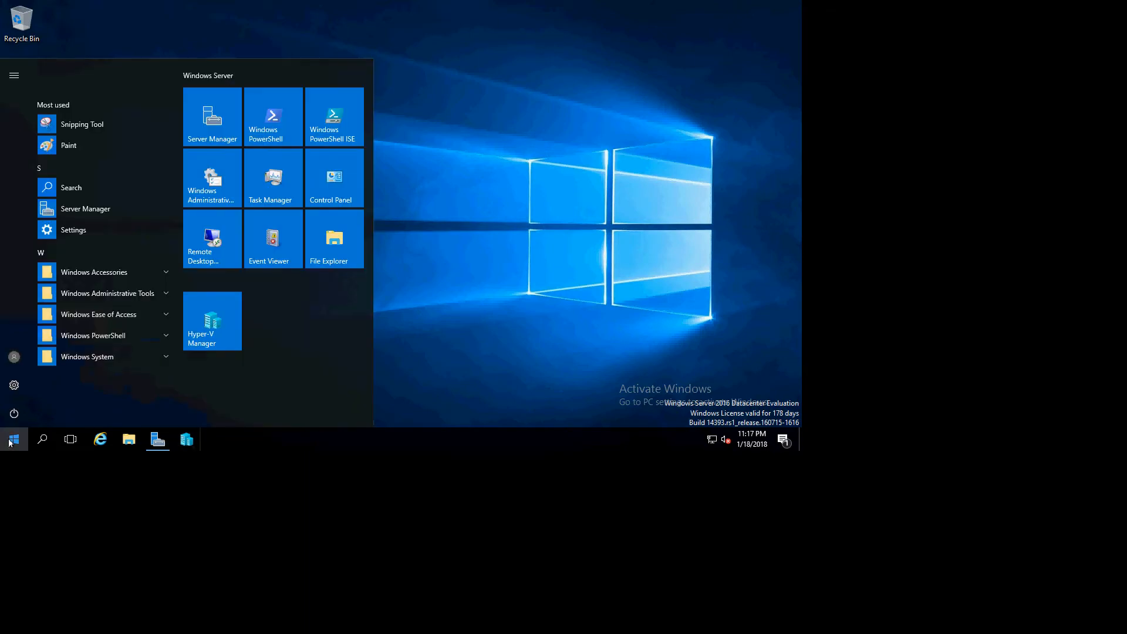
click(220, 332)
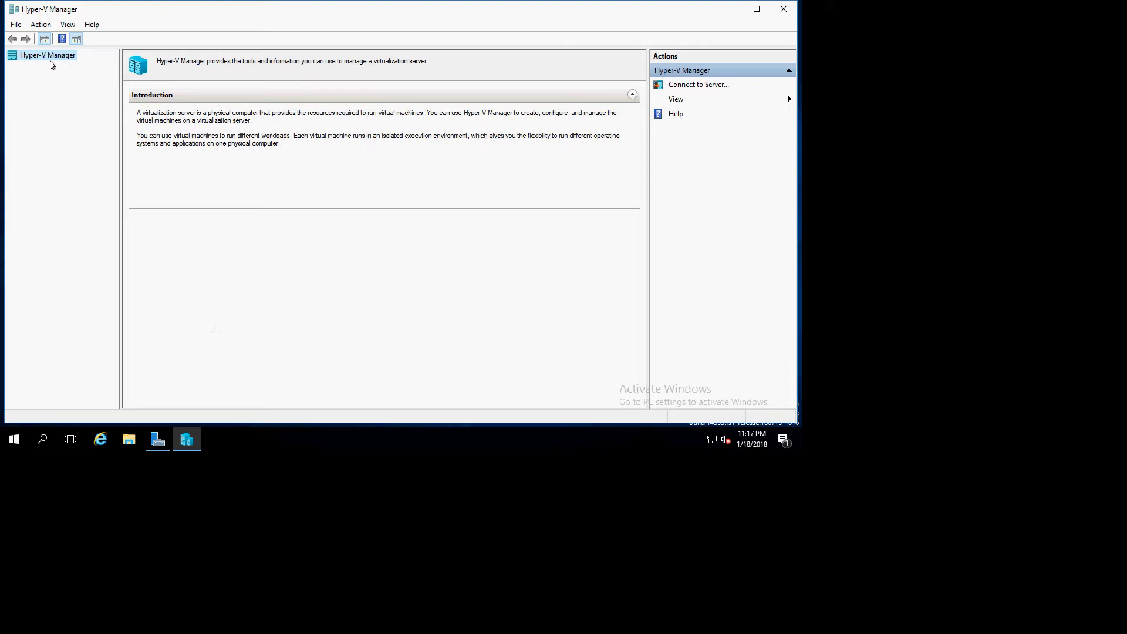
- Connect Hyper-V Manager to another computer named VHOST
right_click(51, 57)
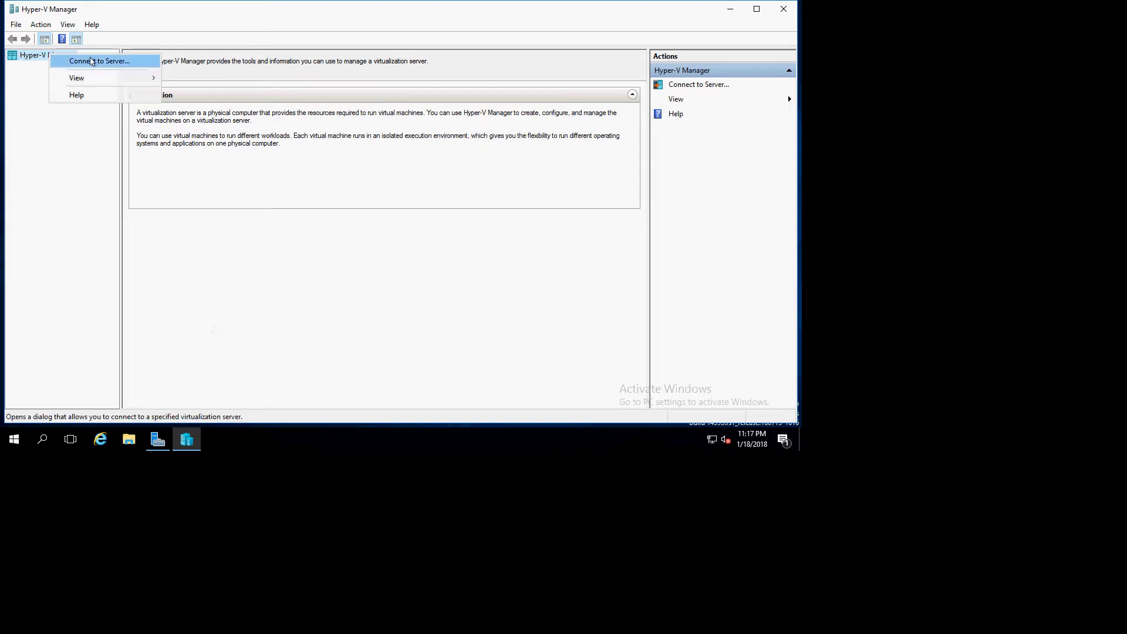
click(92, 61)
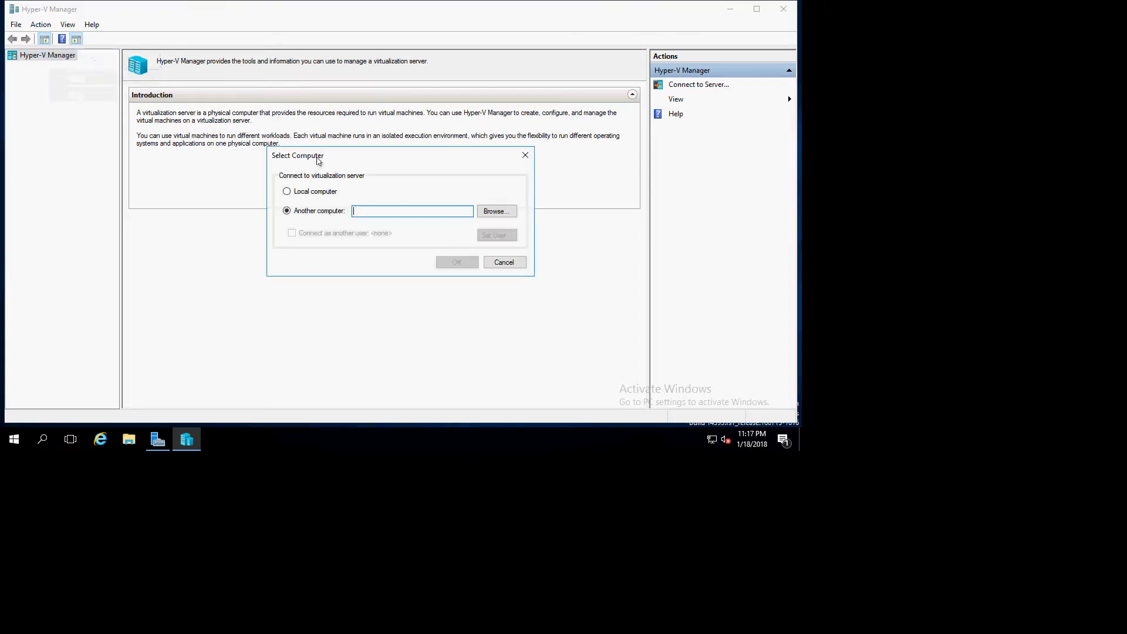
text(VHOST)
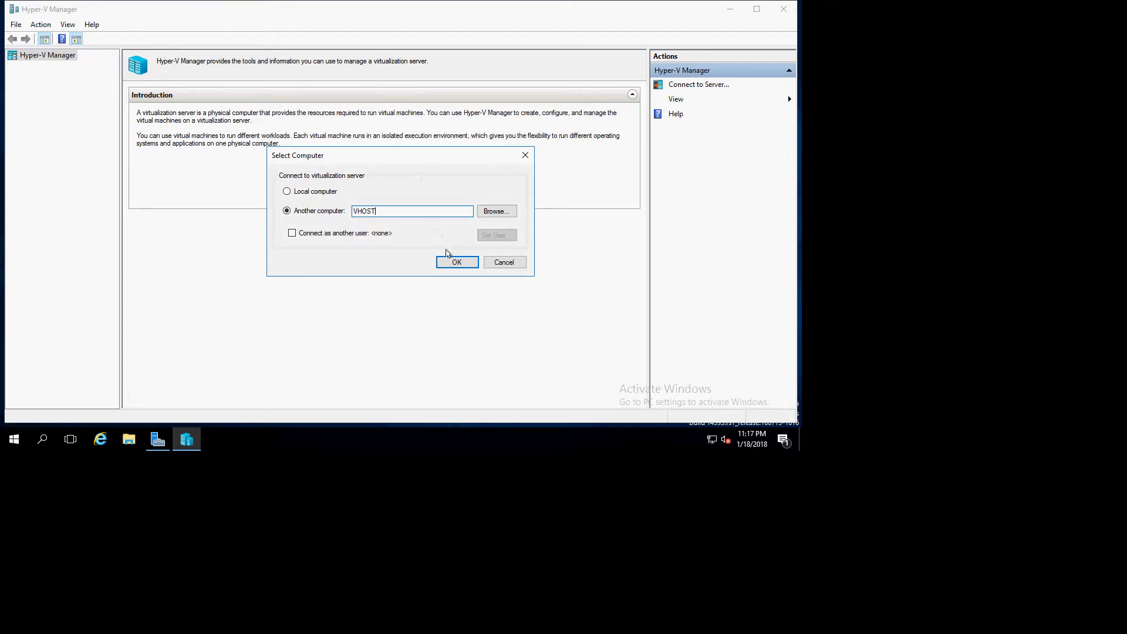
click(455, 262)
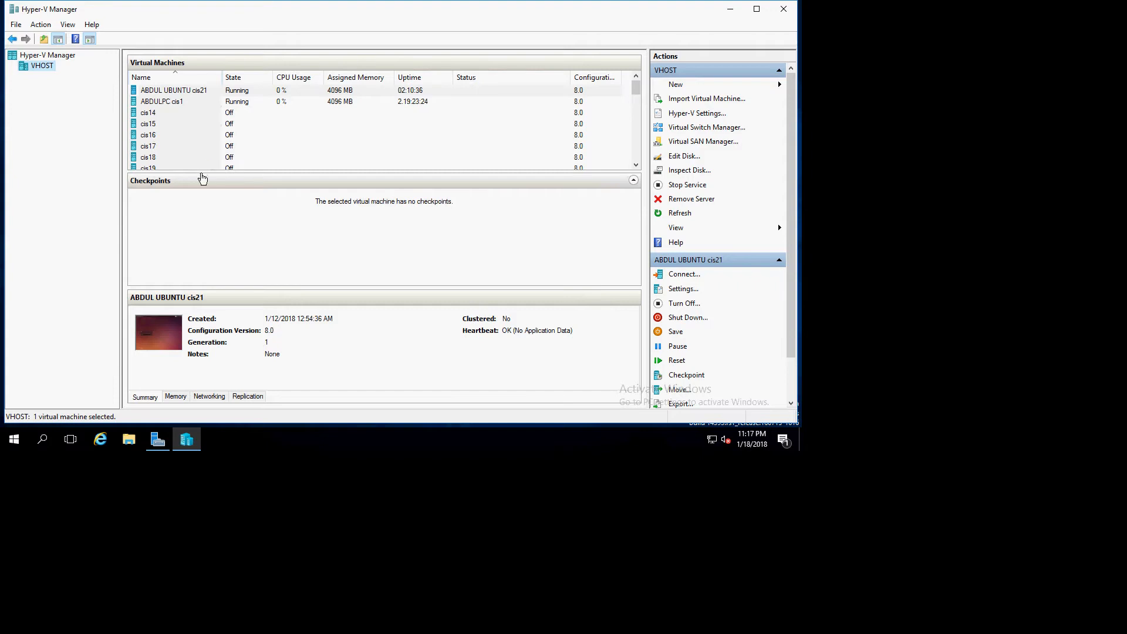
- Enlarge the Virtual Machines pane and browse through the list of virtual machines
drag(202, 171, 202, 206)
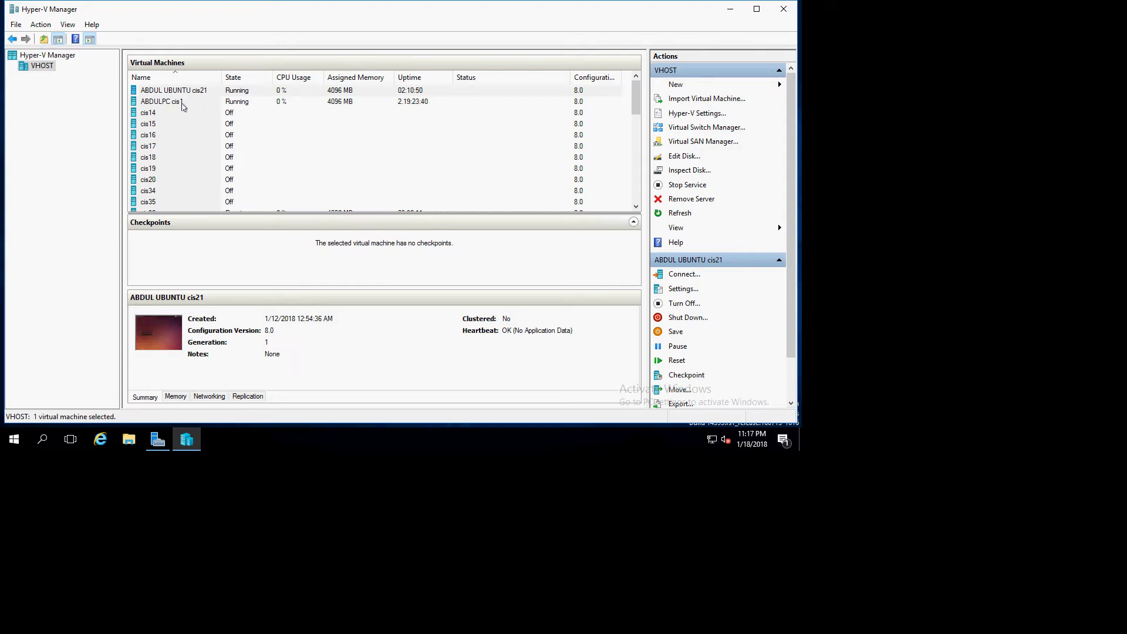
click(182, 106)
scroll(187, 136, down, 1)
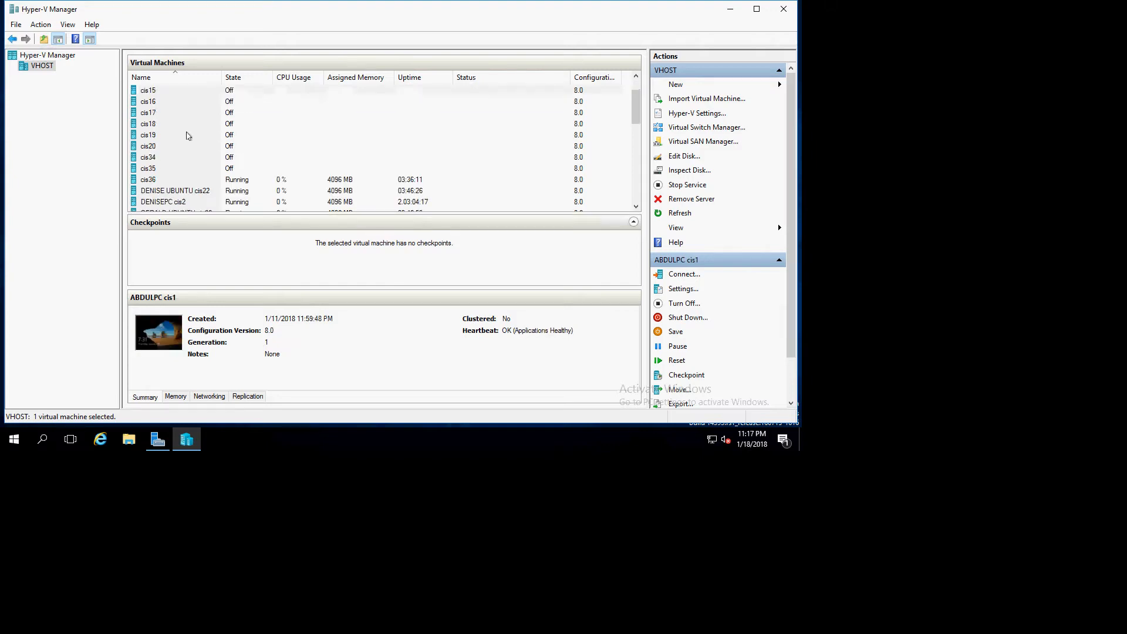
scroll(187, 135, down, 2)
scroll(198, 133, down, 2)
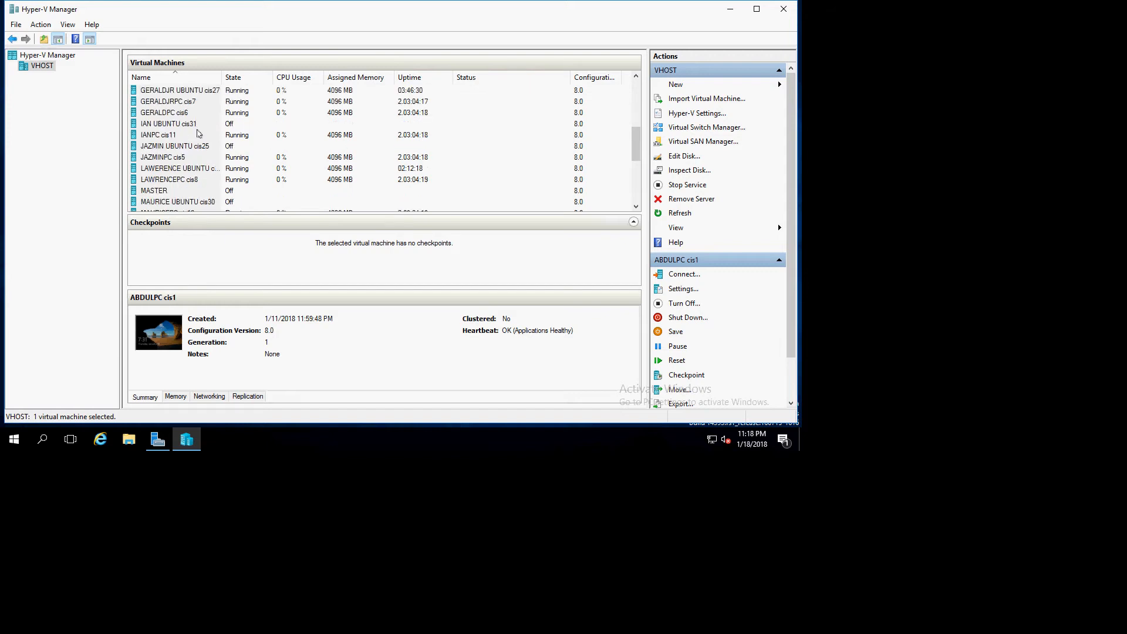
scroll(199, 134, down, 4)
scroll(199, 146, up, 5)
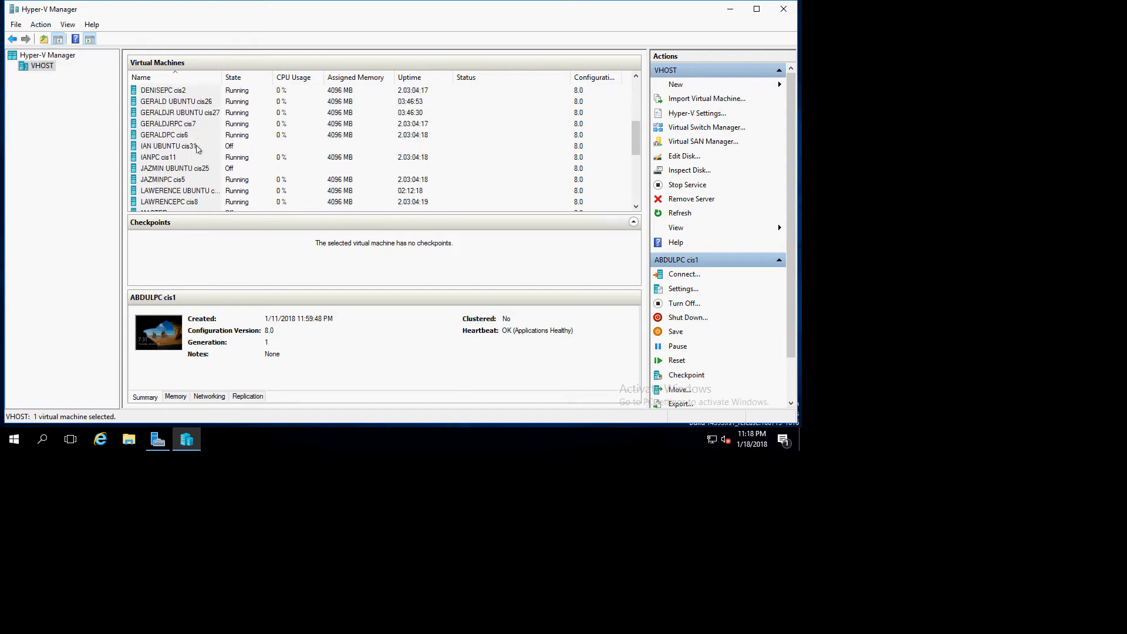
scroll(197, 148, up, 6)
scroll(197, 149, down, 4)
scroll(197, 151, up, 2)
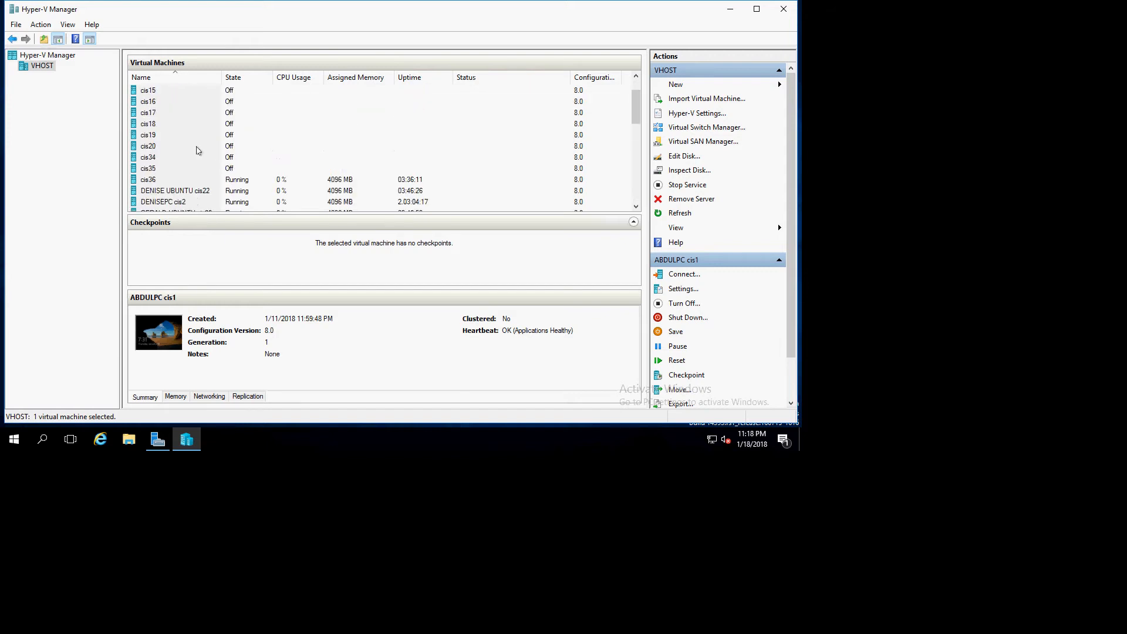
scroll(197, 151, down, 1)
- Turn off the running virtual machine cis36
click(183, 148)
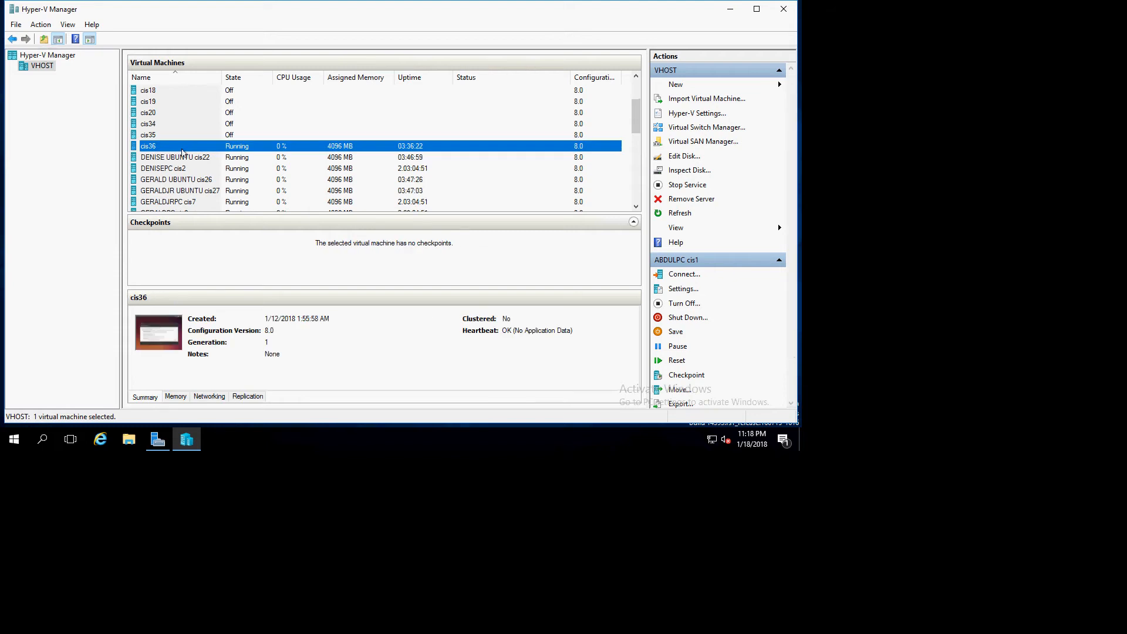
right_click(182, 151)
click(228, 190)
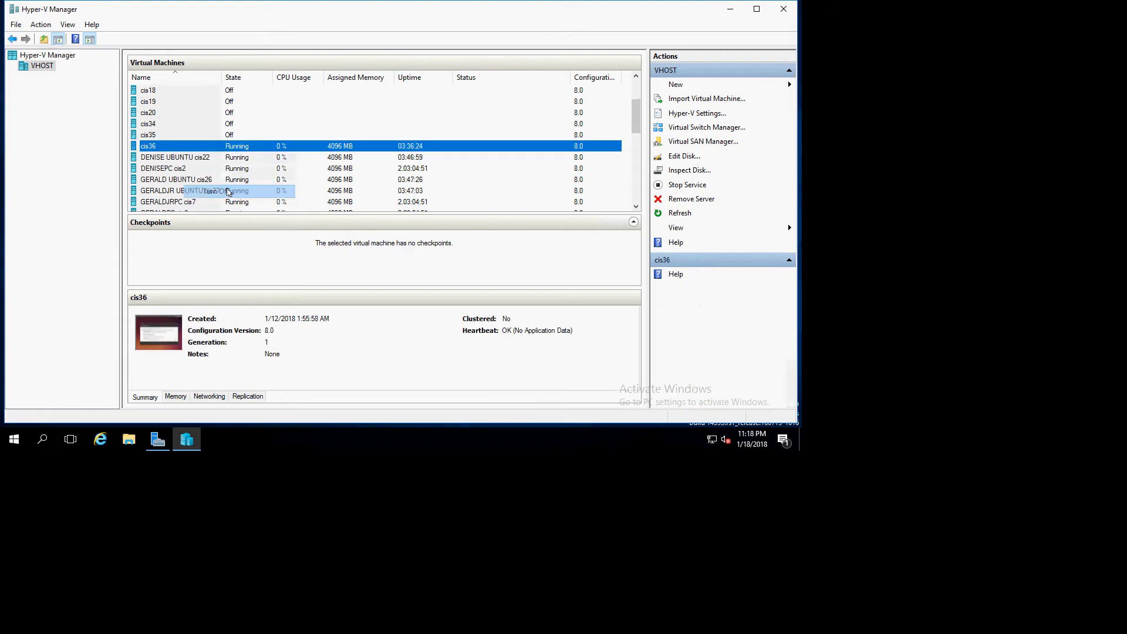
click(414, 232)
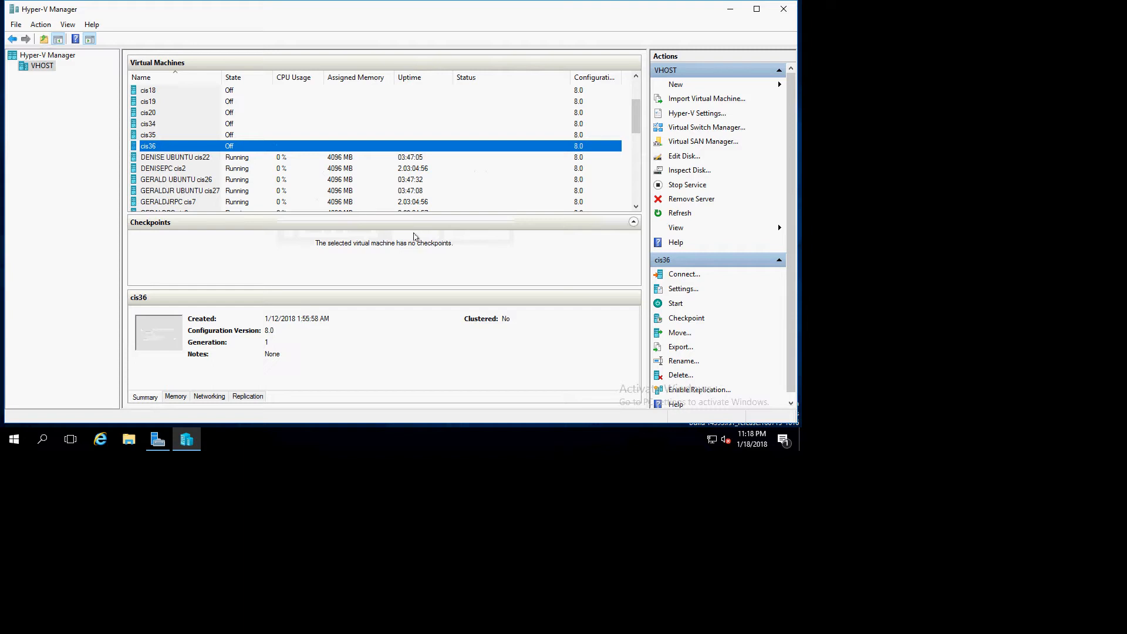
- Connect to the cis36 virtual machine and start it
right_click(151, 144)
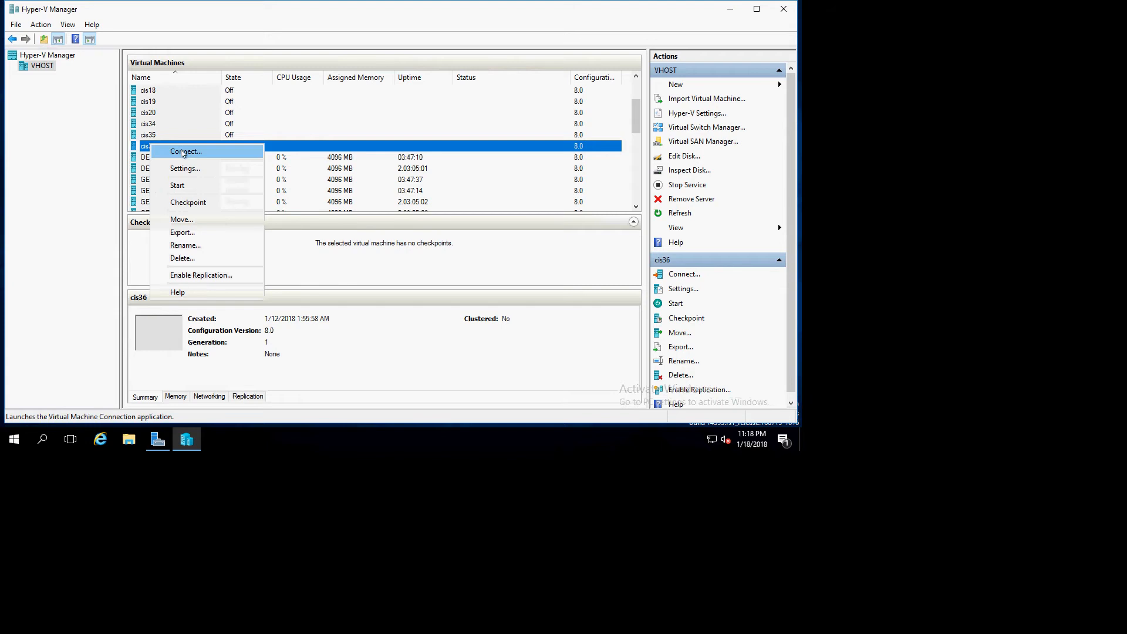
click(183, 152)
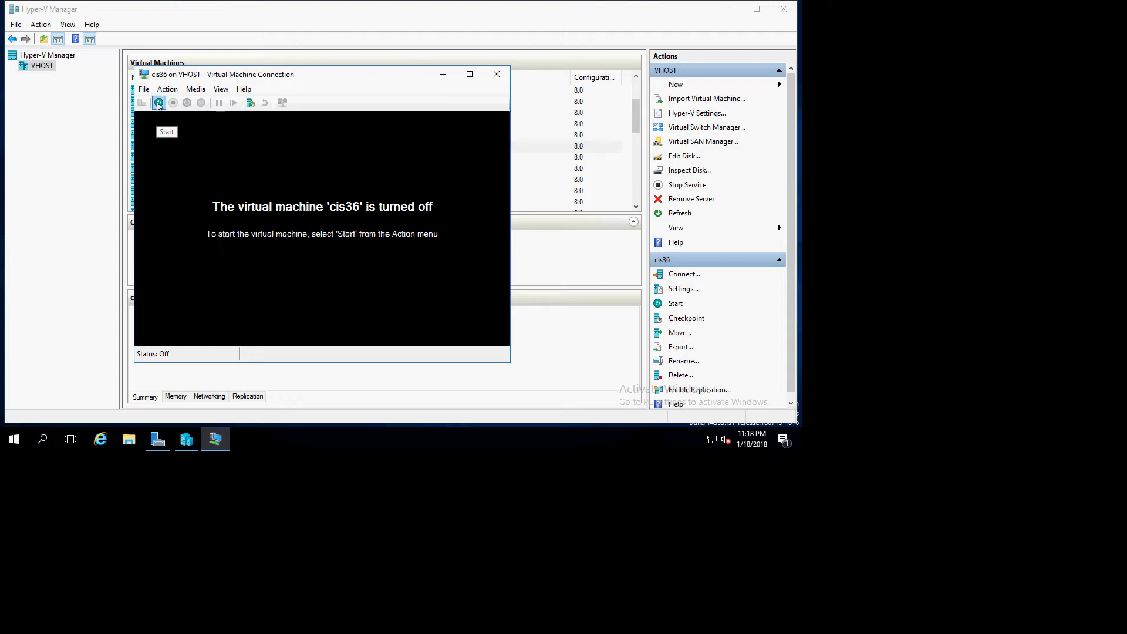
click(158, 103)
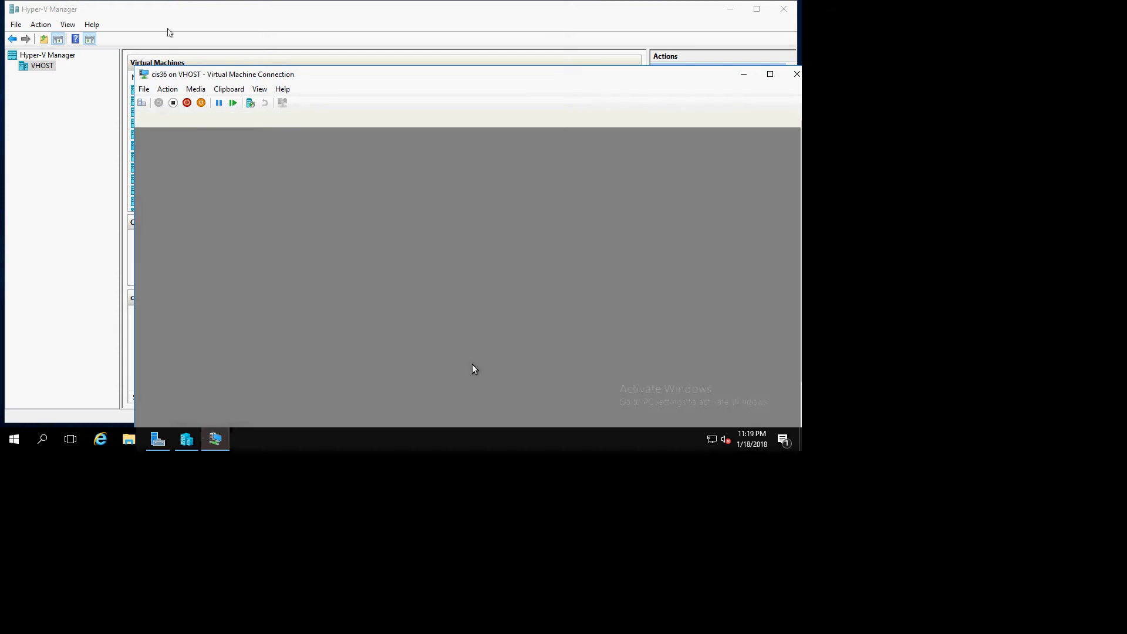
- Reposition the connection window and begin the Ubuntu installation with English selected
drag(354, 85, 277, 16)
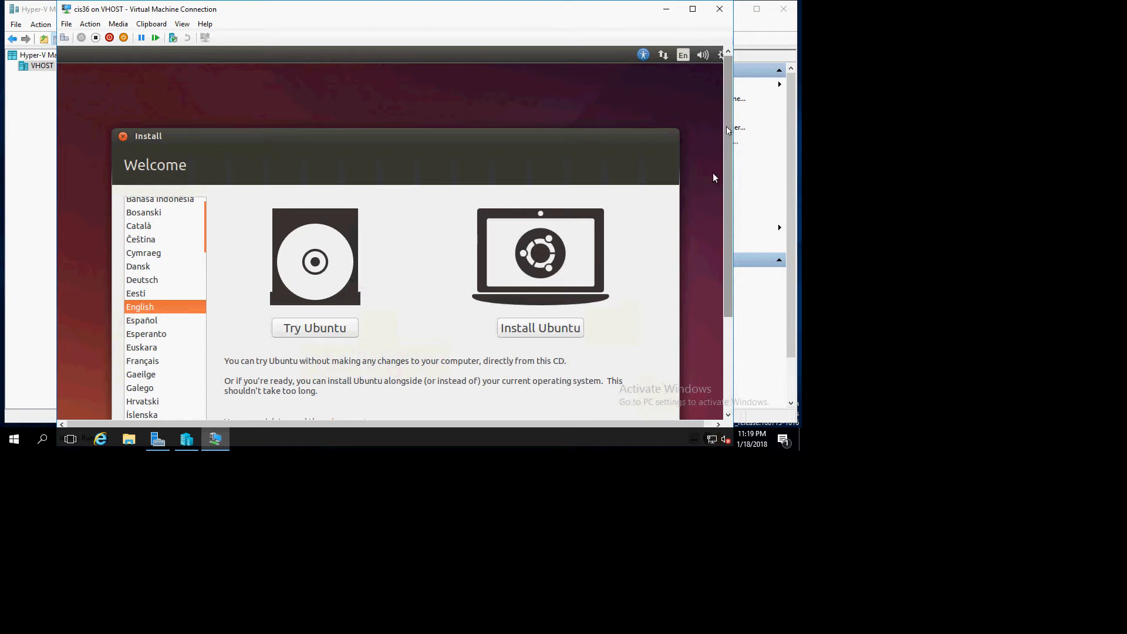
drag(728, 133, 723, 229)
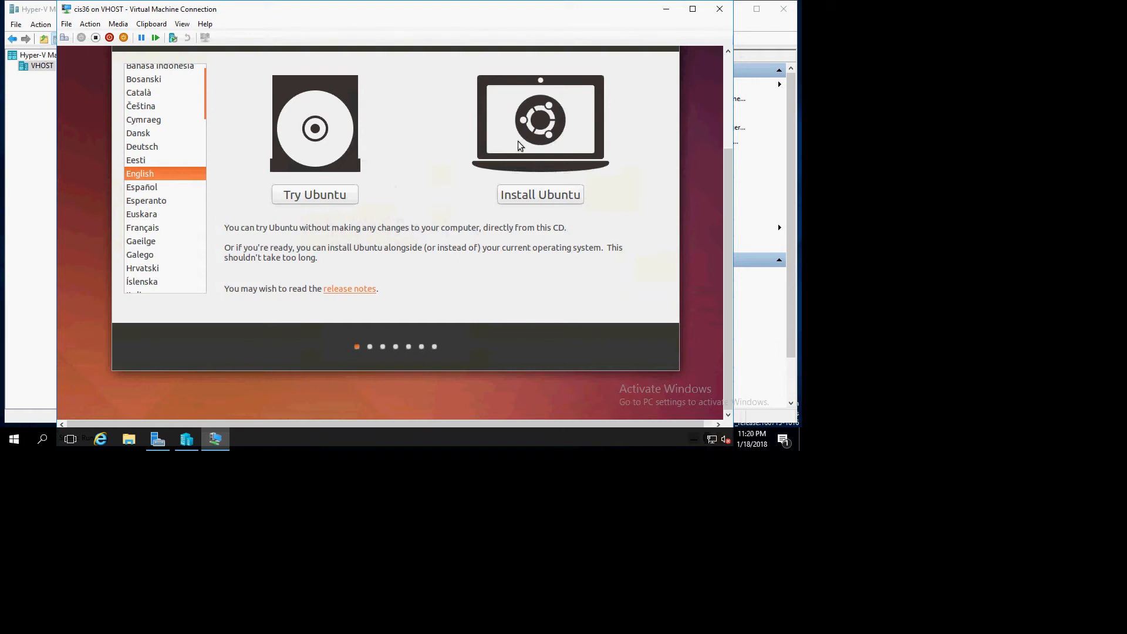
click(532, 198)
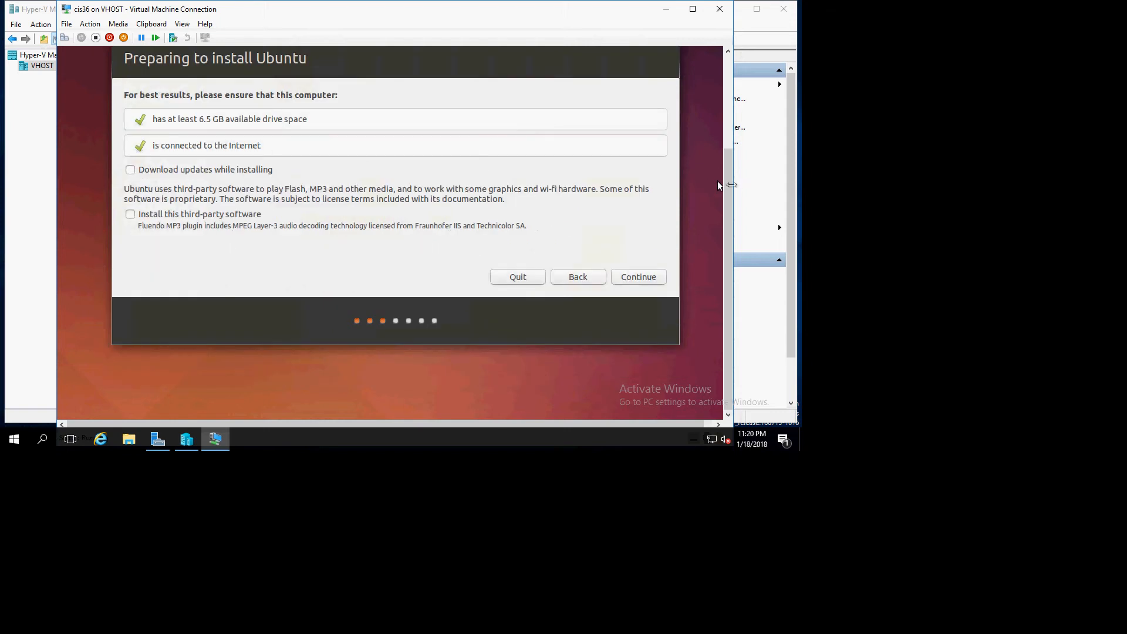
- Enable installing third-party software and continue to the installation type page
drag(733, 187, 723, 154)
drag(717, 226, 717, 226)
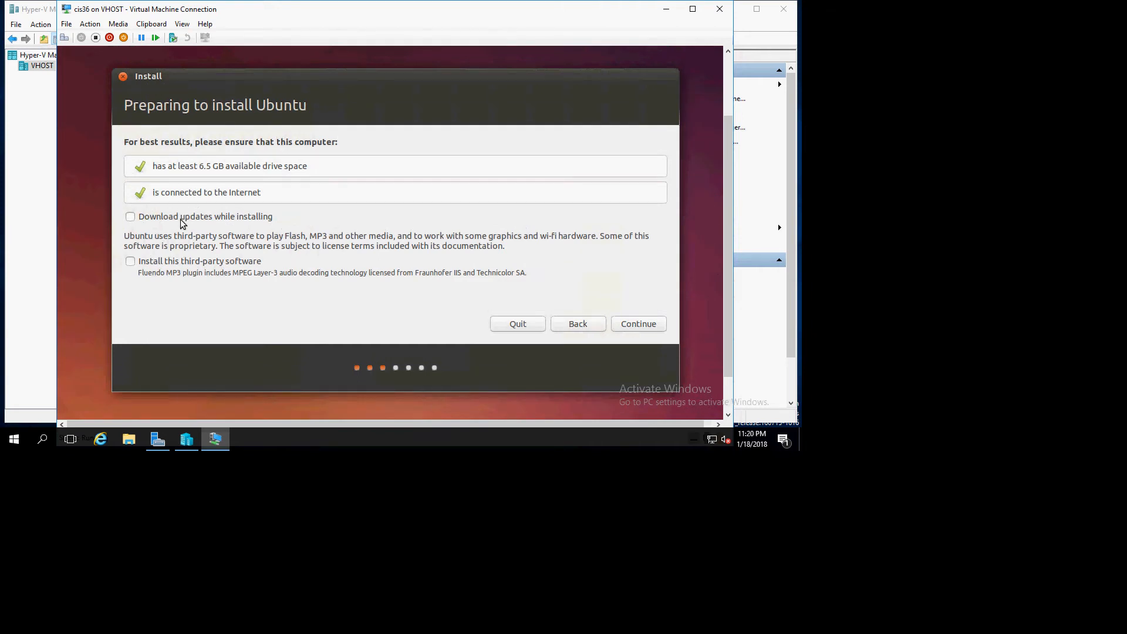
click(130, 261)
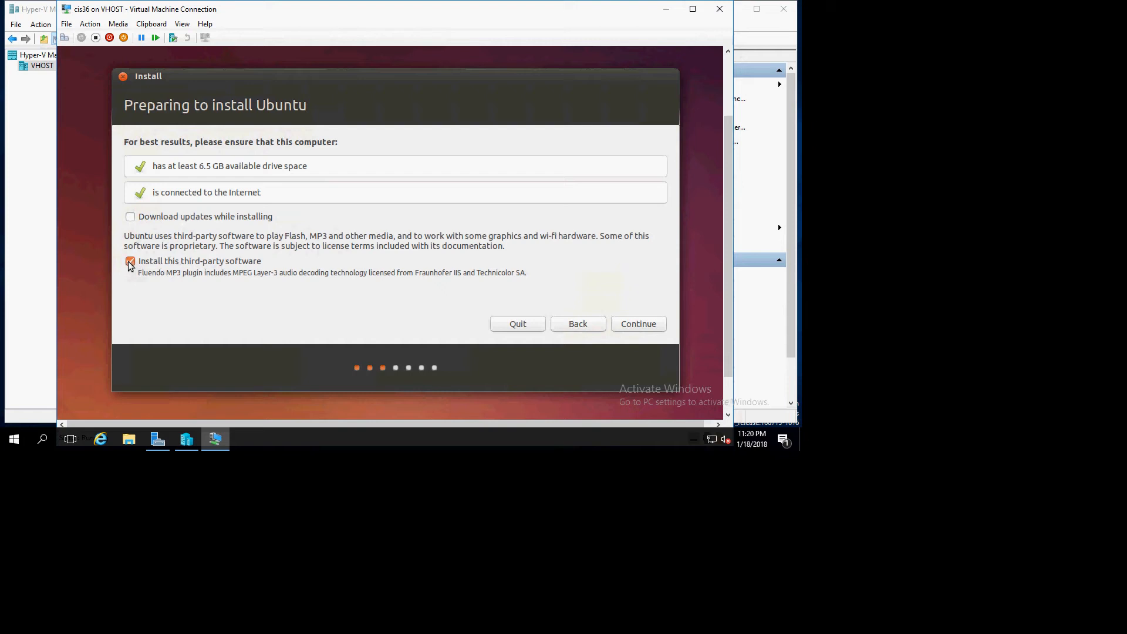
click(640, 324)
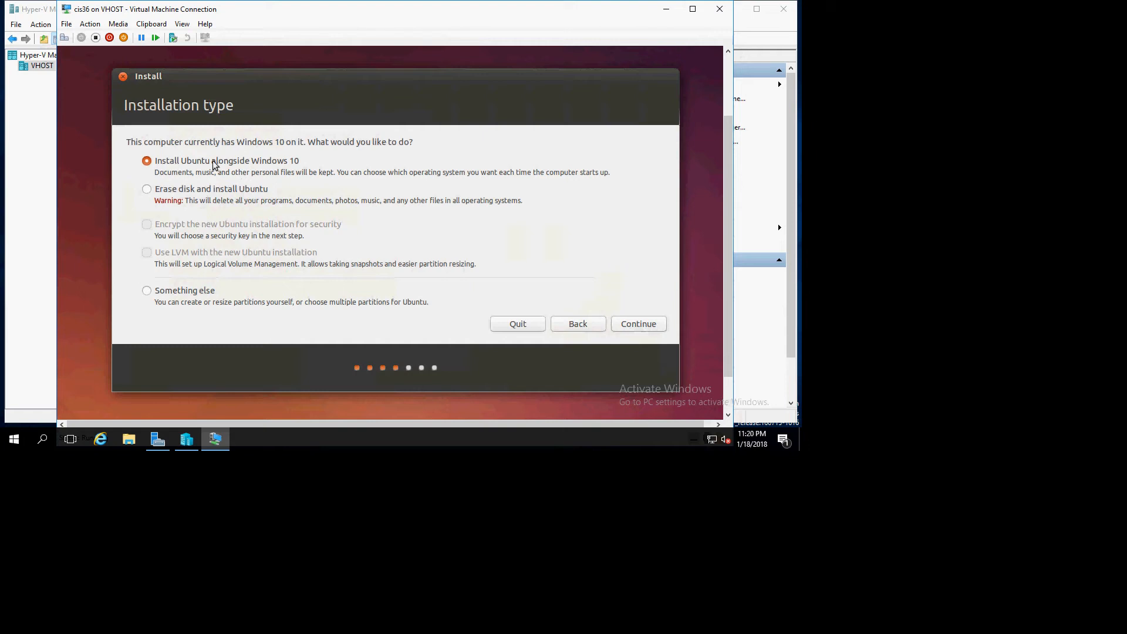
- Choose to erase the disk and install Ubuntu using LVM, then confirm writing the changes to disk
click(147, 190)
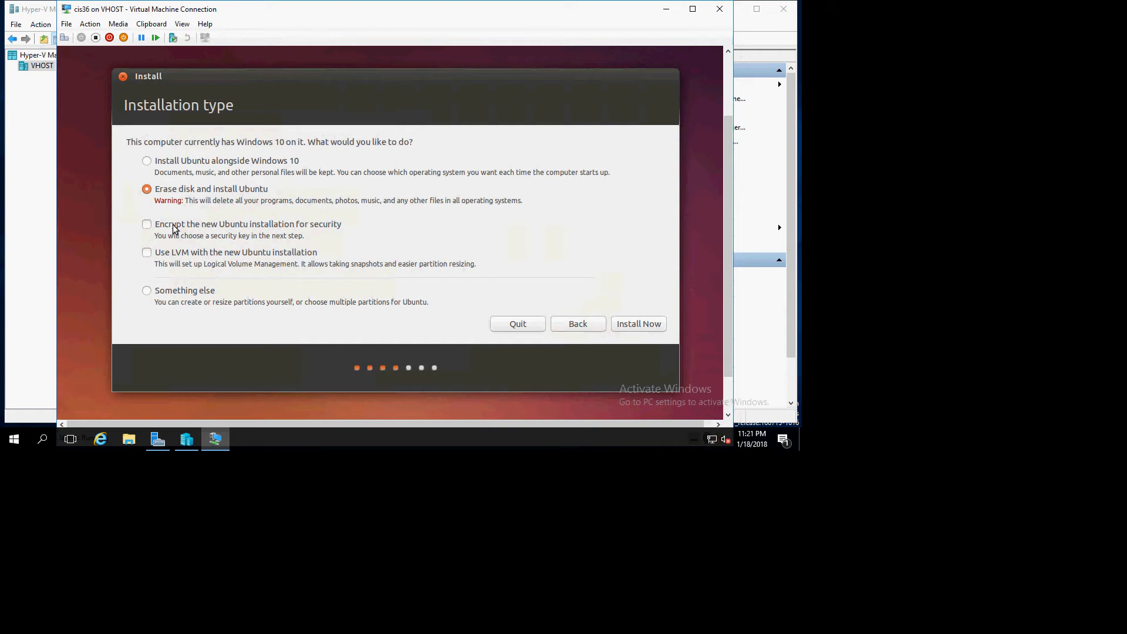
click(147, 254)
click(645, 323)
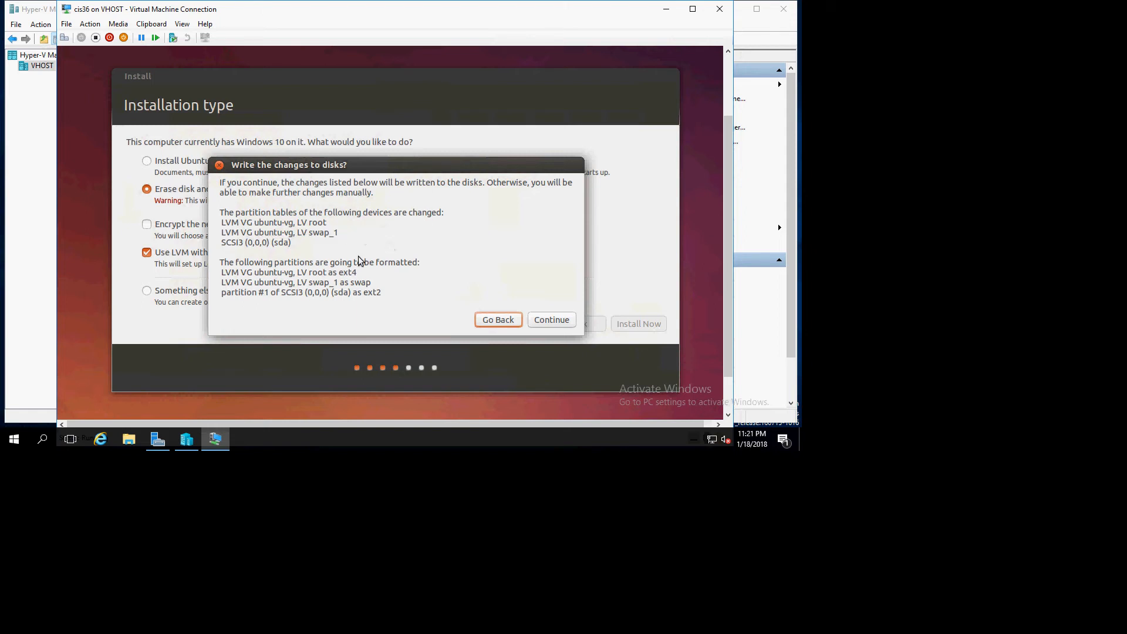
click(551, 320)
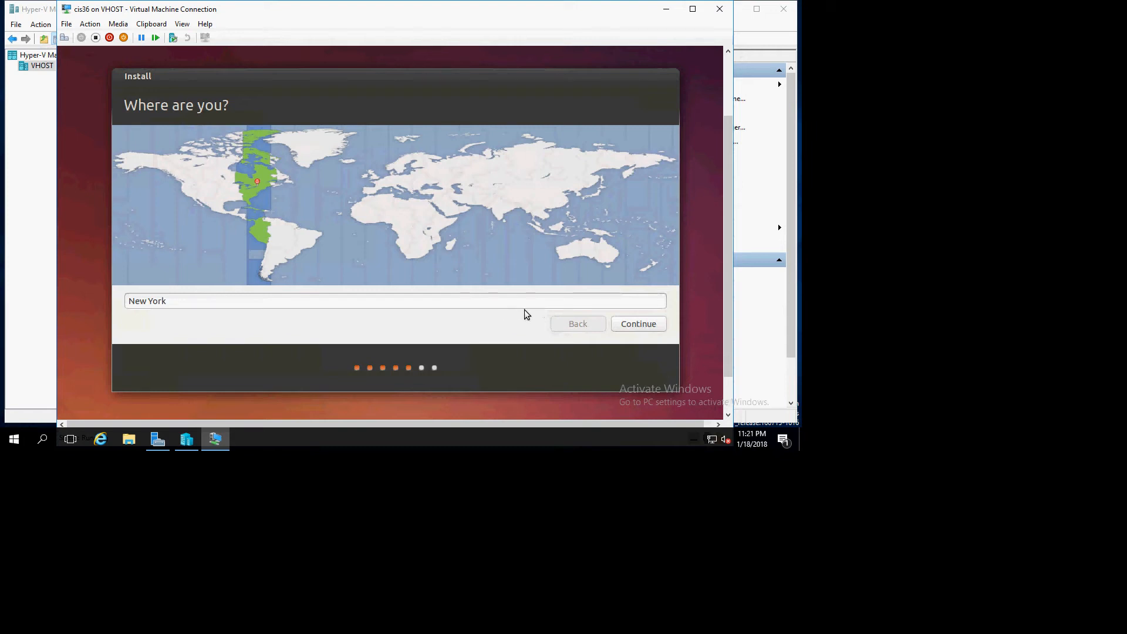
- Accept the New York time zone and the English (US) keyboard layout
click(632, 326)
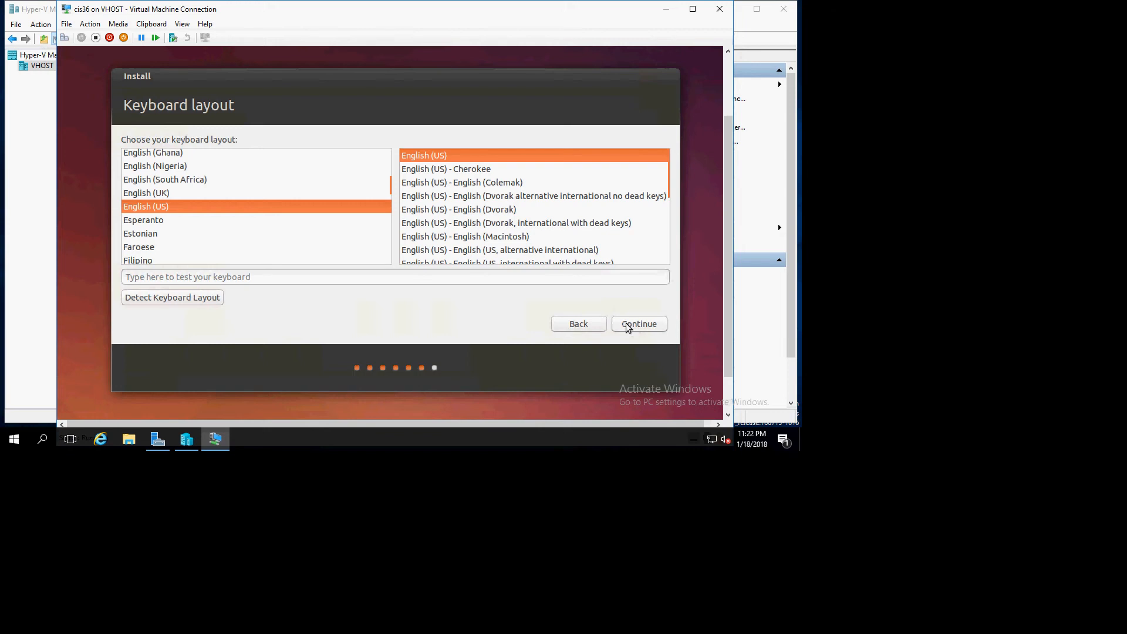
click(626, 323)
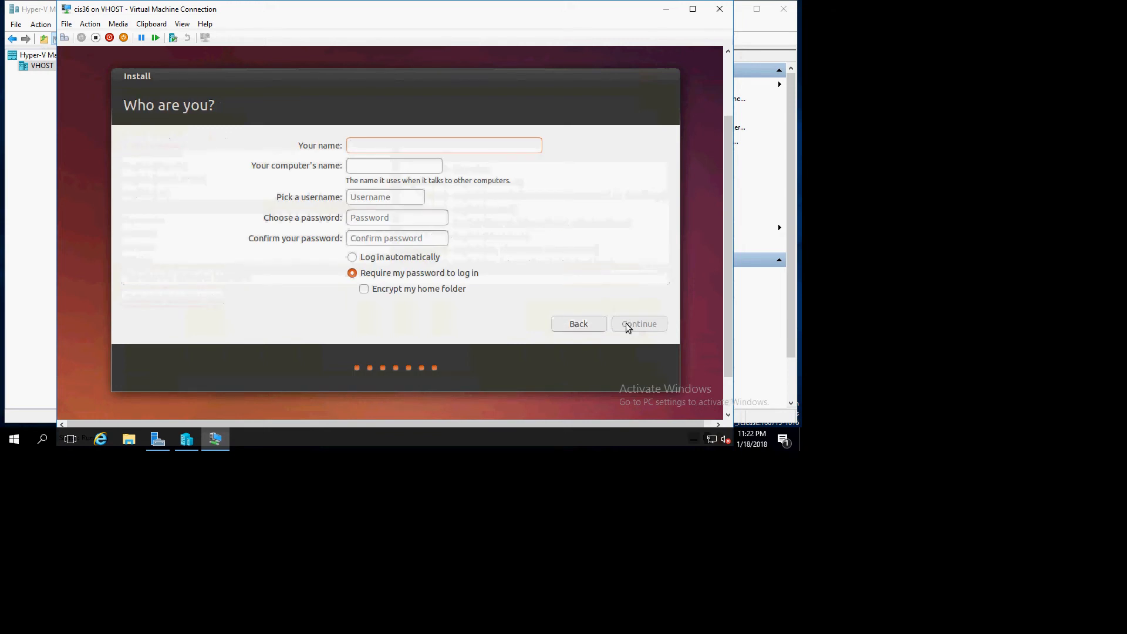
- Enter the user's full name and replace the computer name's suffix with Unbuntu
text(Kevin)
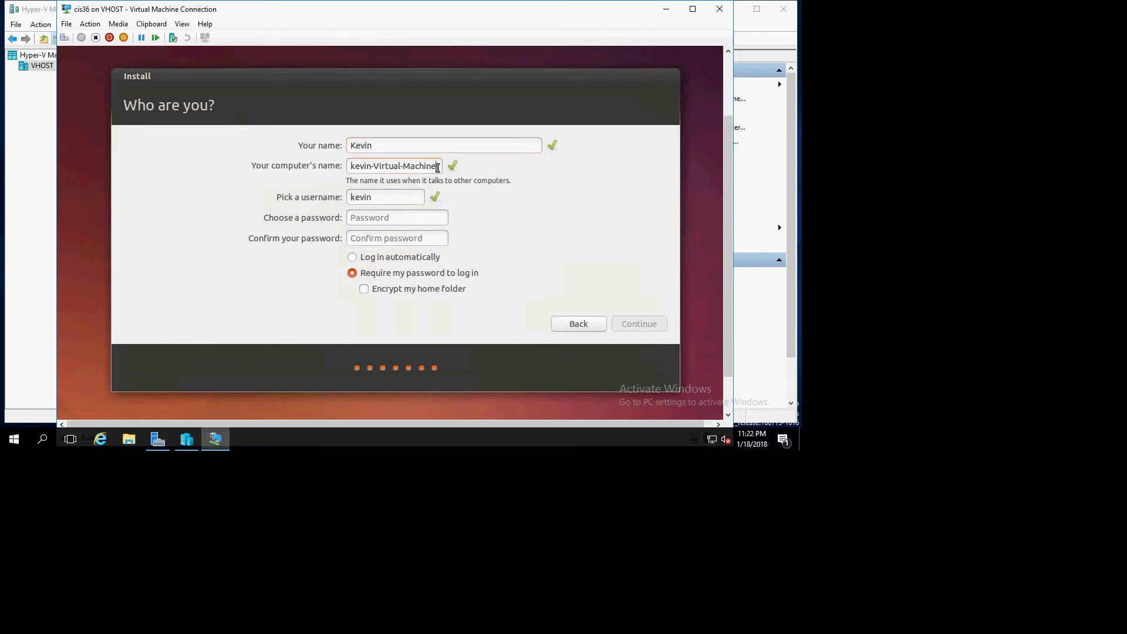
key(BackSpace)
key(BackSpace)
key(BackSpace)
key(BackSpace)
key(BackSpace)
key(BackSpace)
key(BackSpace)
key(BackSpace)
key(BackSpace)
key(BackSpace)
key(BackSpace)
key(BackSpace)
key(BackSpace)
key(BackSpace)
key(BackSpace)
key(BackSpace)
text(Unbunt)
- Enter and confirm the account password, then continue to start the installation
click(396, 216)
text(******)
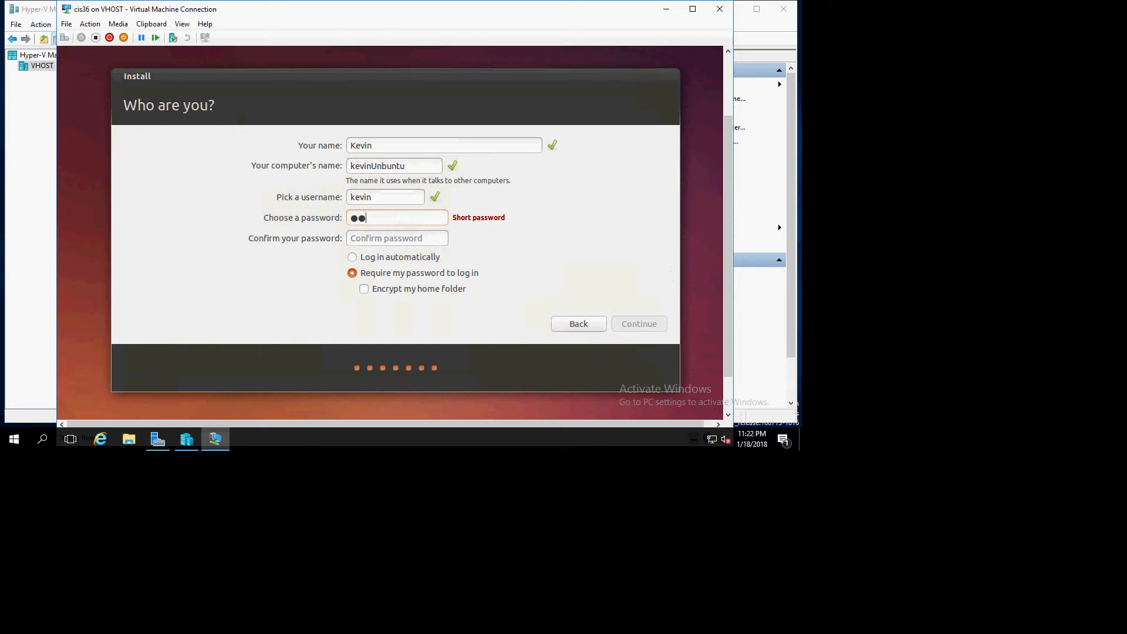
text(*******)
key(Tab)
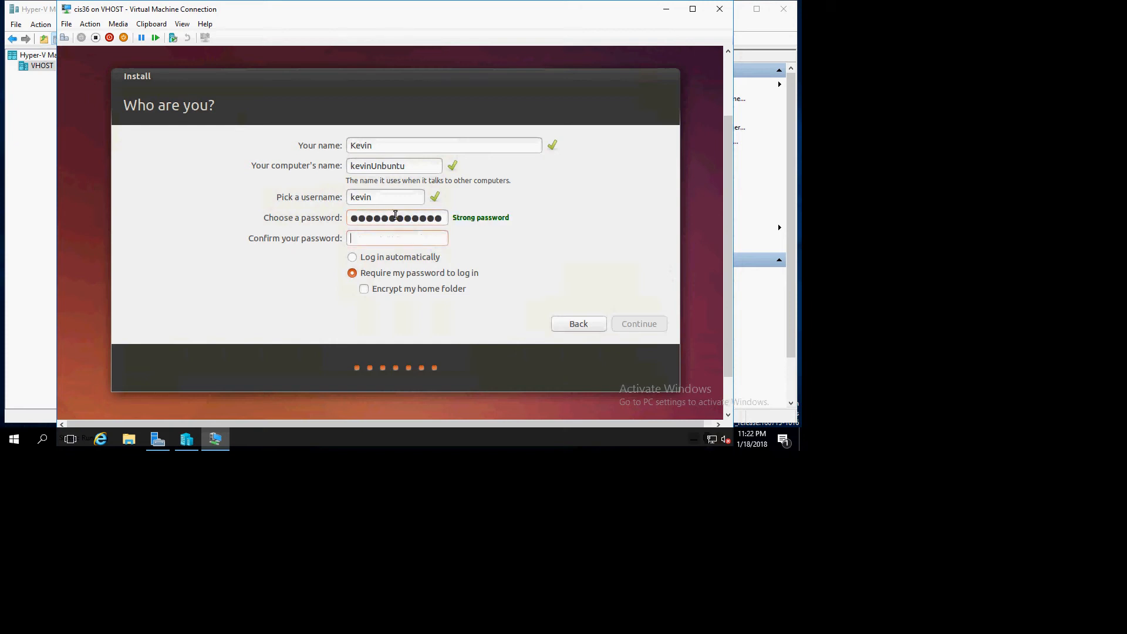
text(*************)
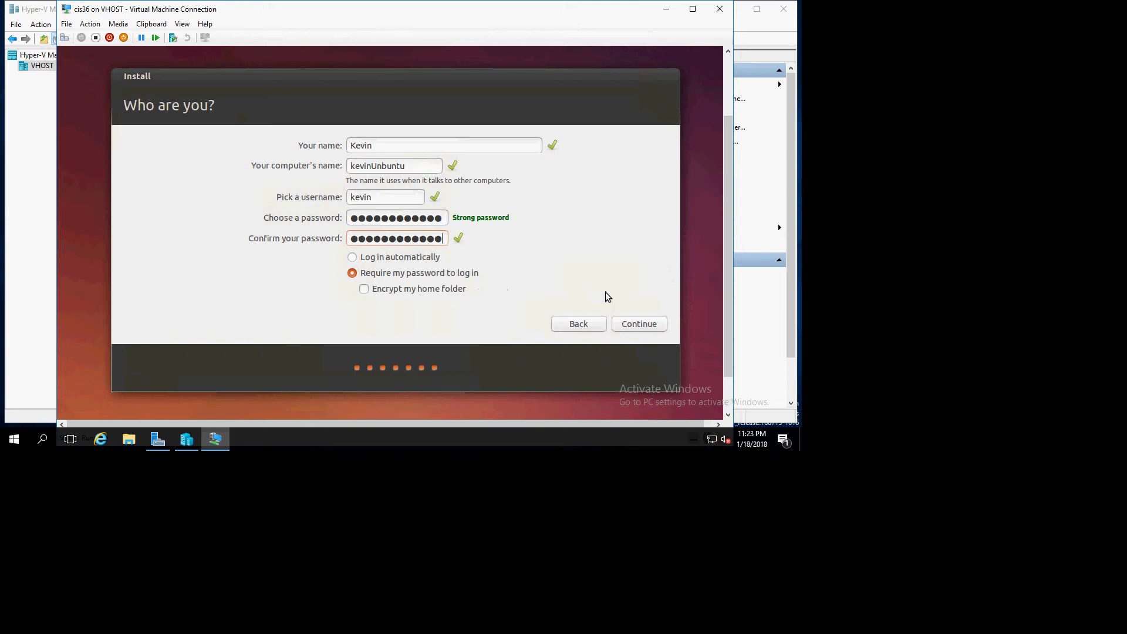
click(639, 324)
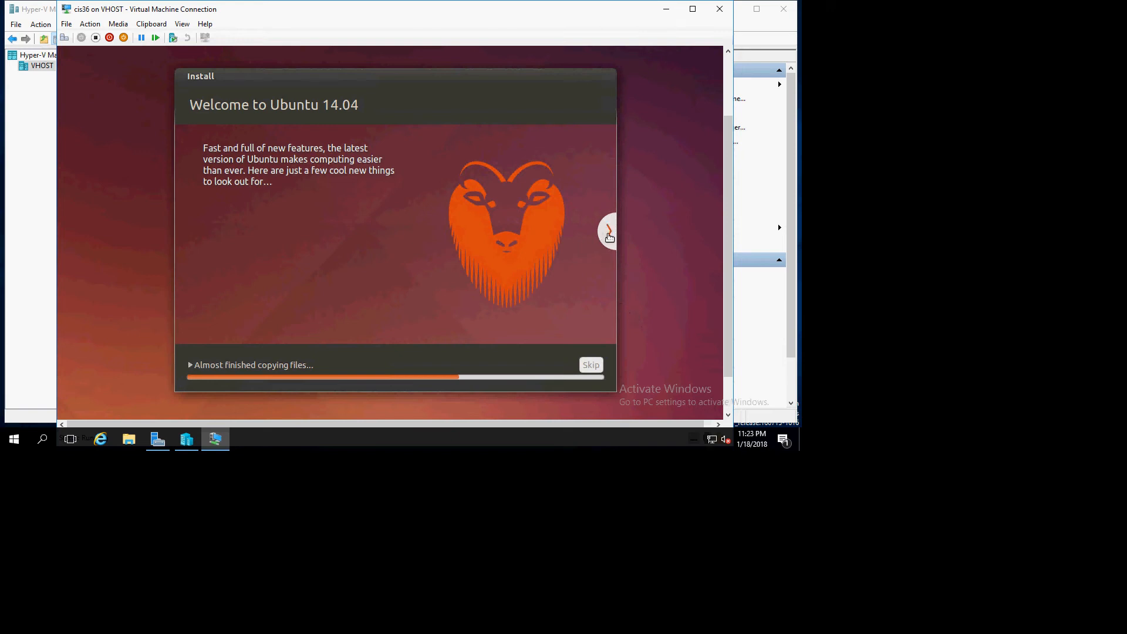
- Browse through the installer's slideshow pages while files copy
click(609, 233)
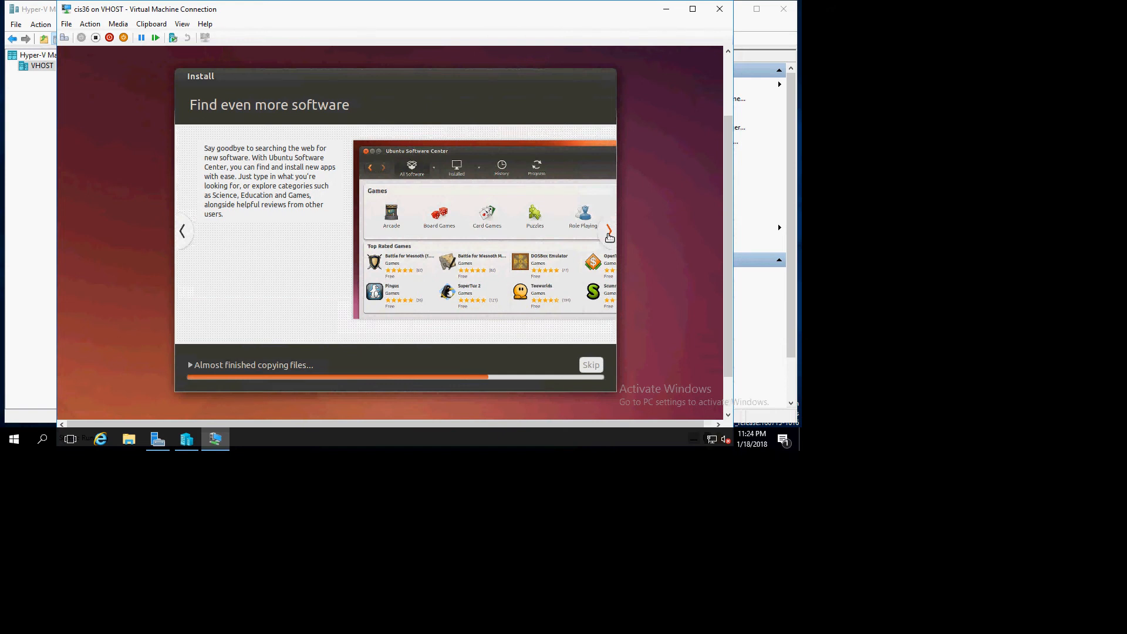
click(609, 234)
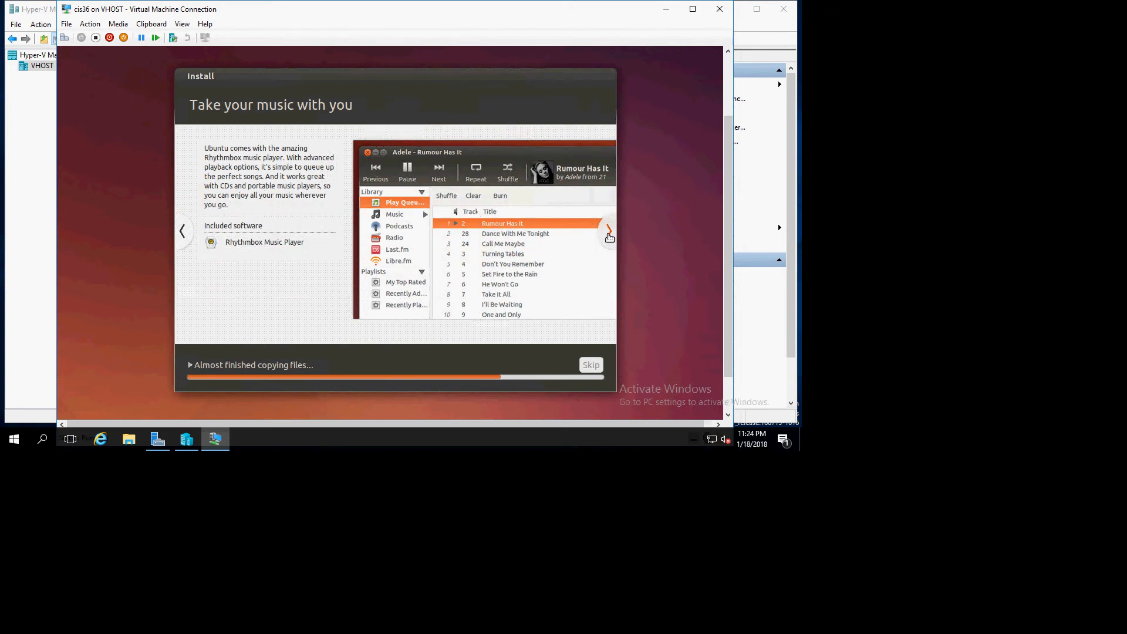
click(609, 234)
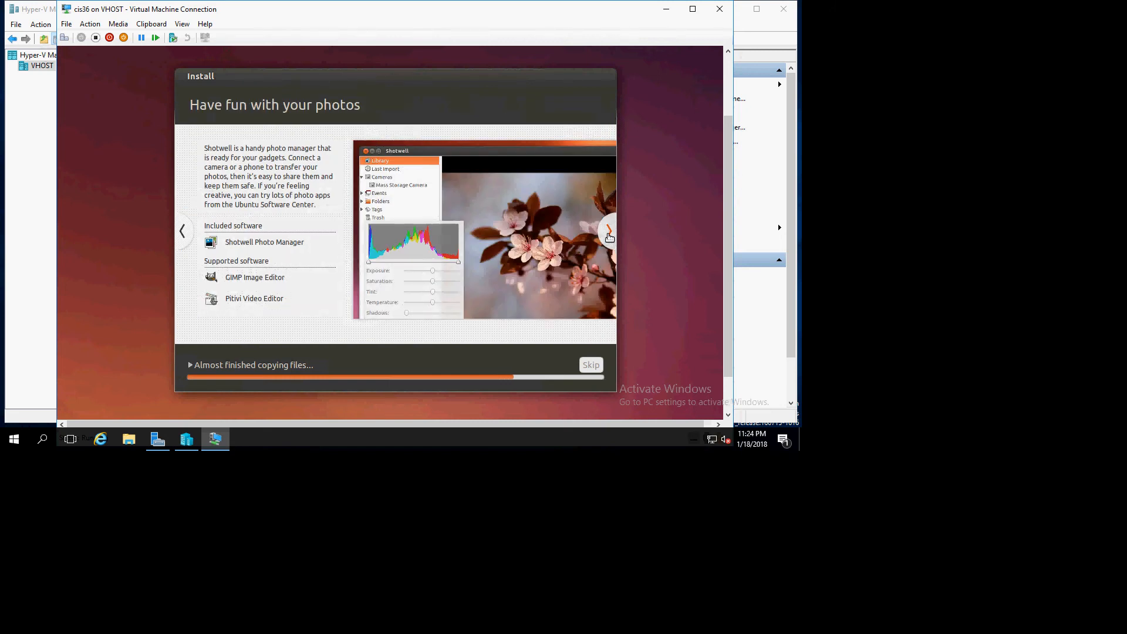
click(609, 233)
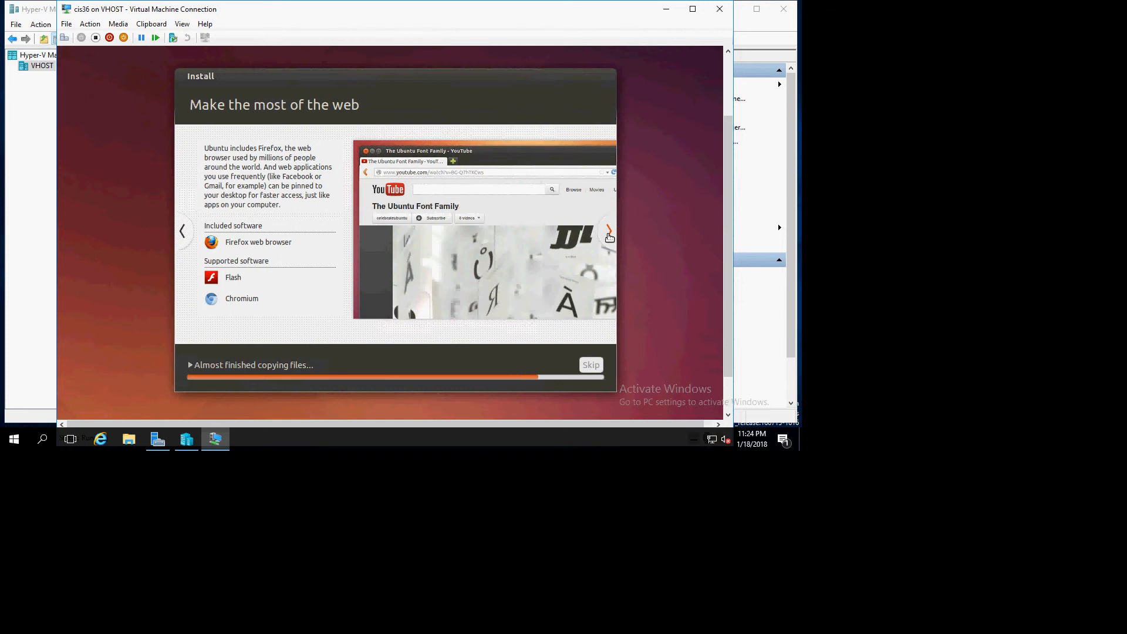
click(609, 234)
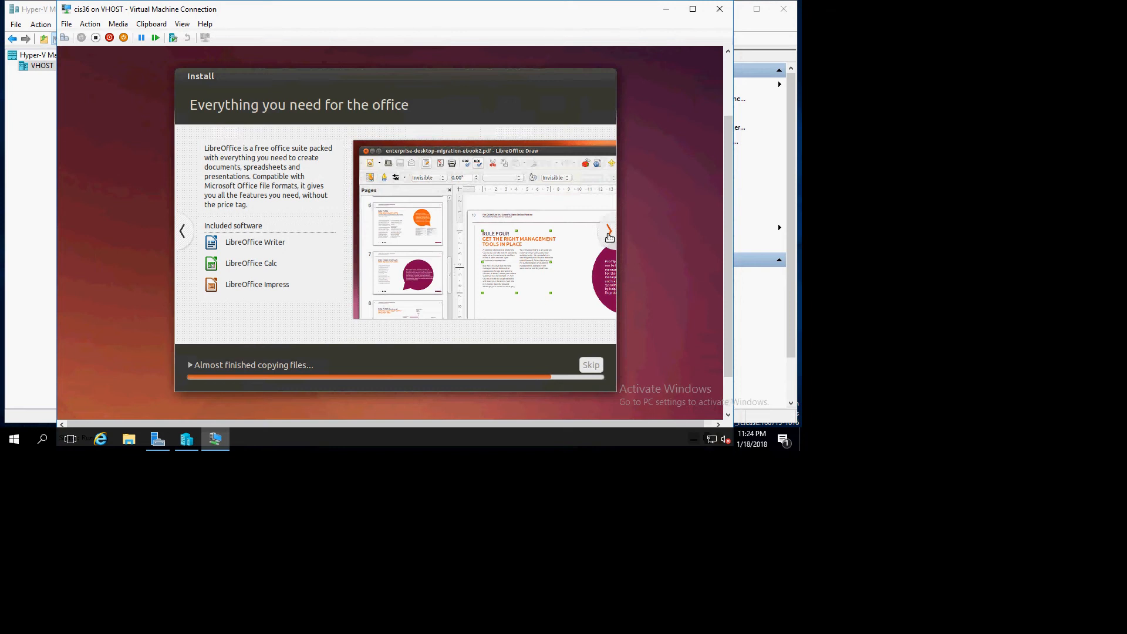
click(609, 234)
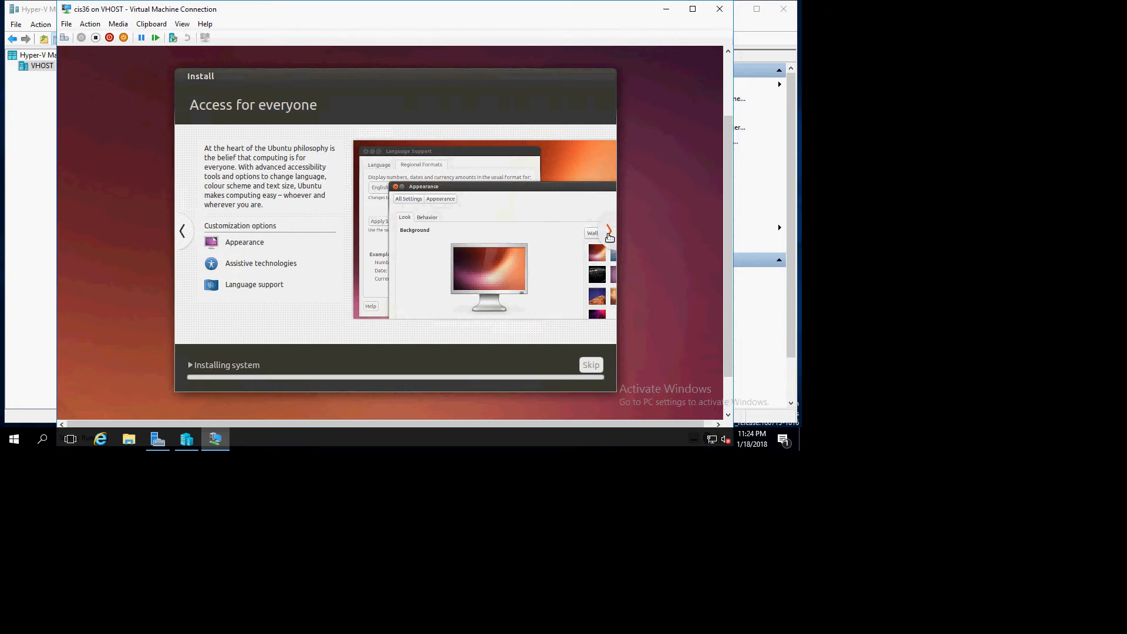
click(609, 232)
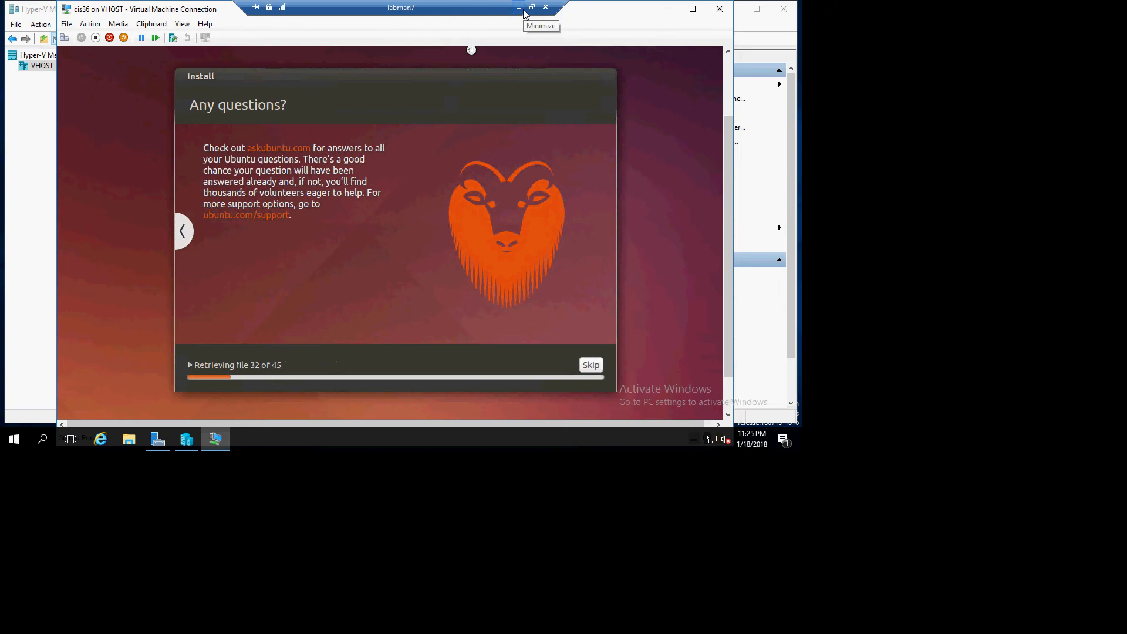
key(alt+Tab)
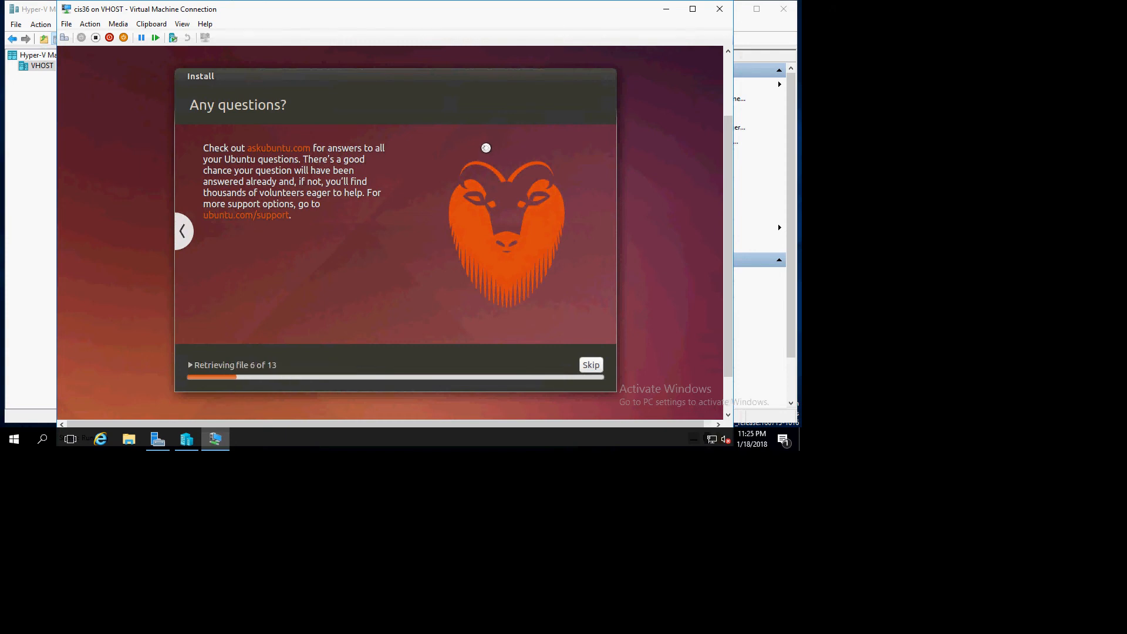
mouse_move(504, 12)
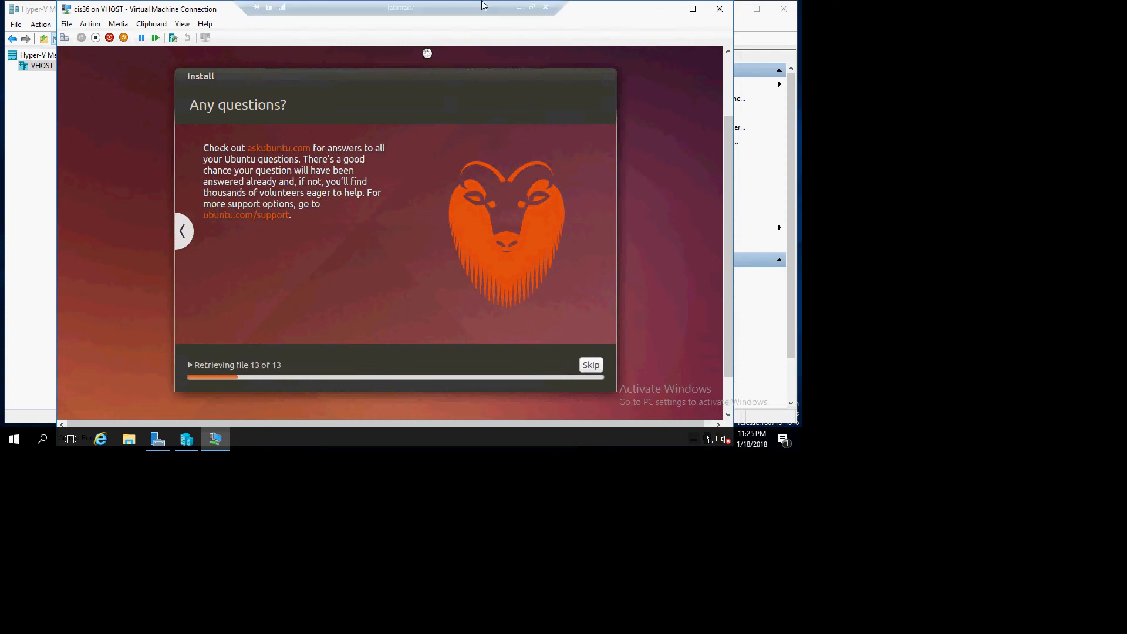
click(532, 7)
drag(500, 38, 532, 12)
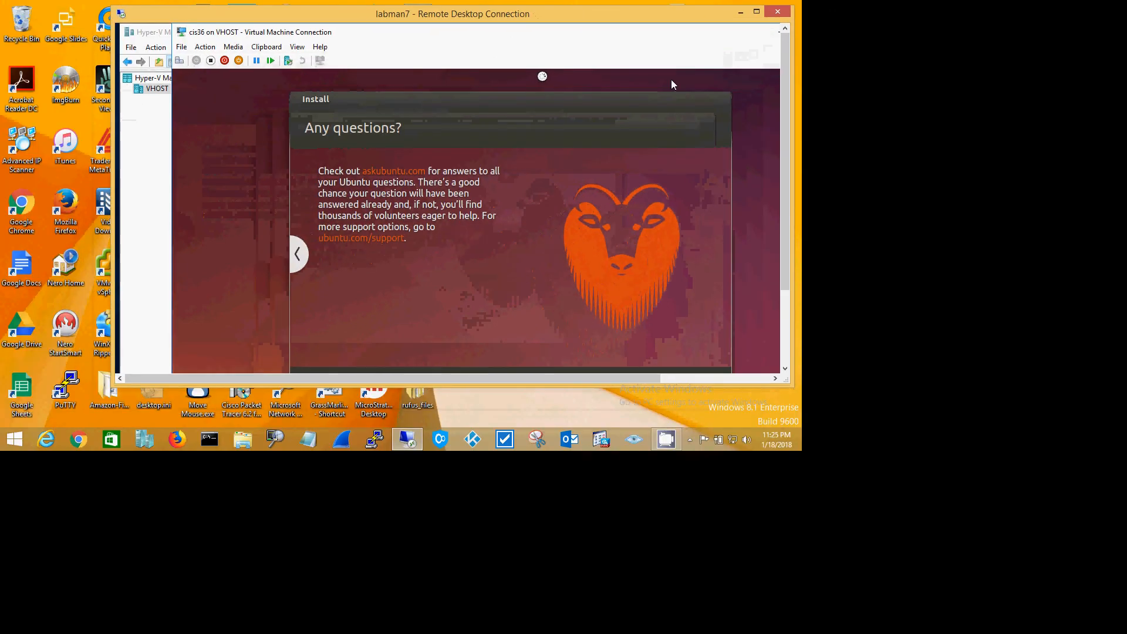
drag(784, 131, 787, 184)
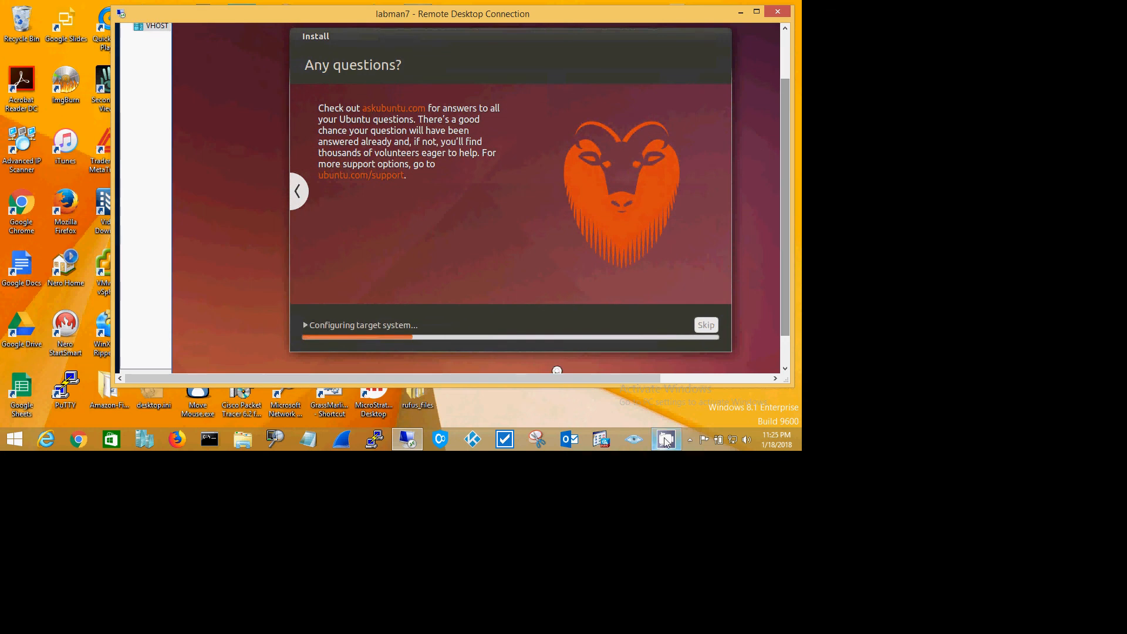
mouse_move(665, 437)
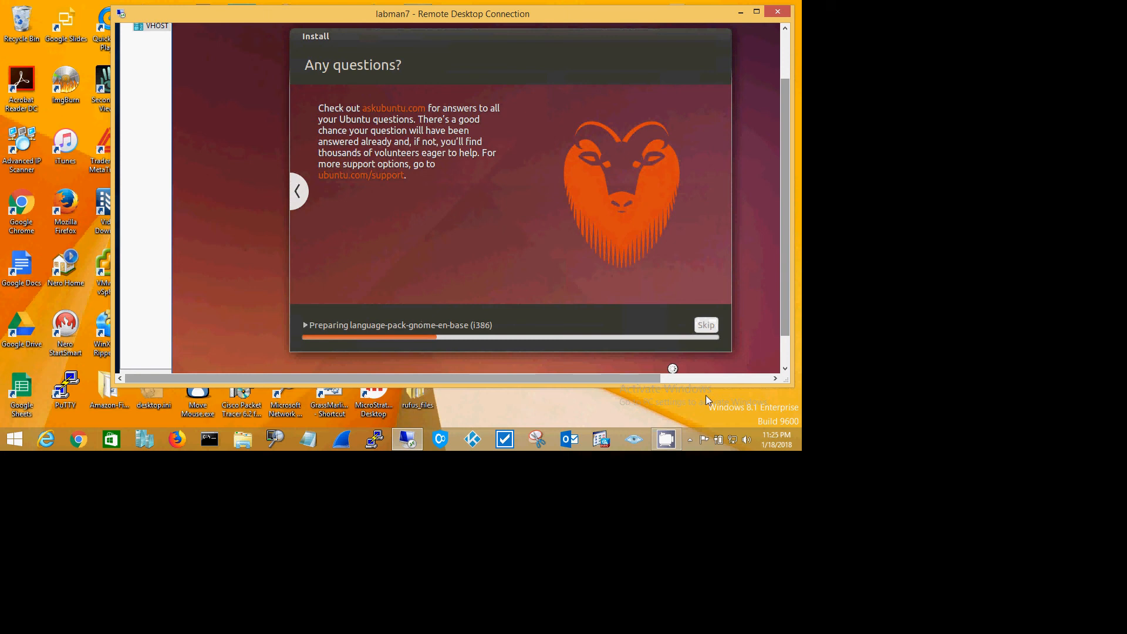
click(677, 441)
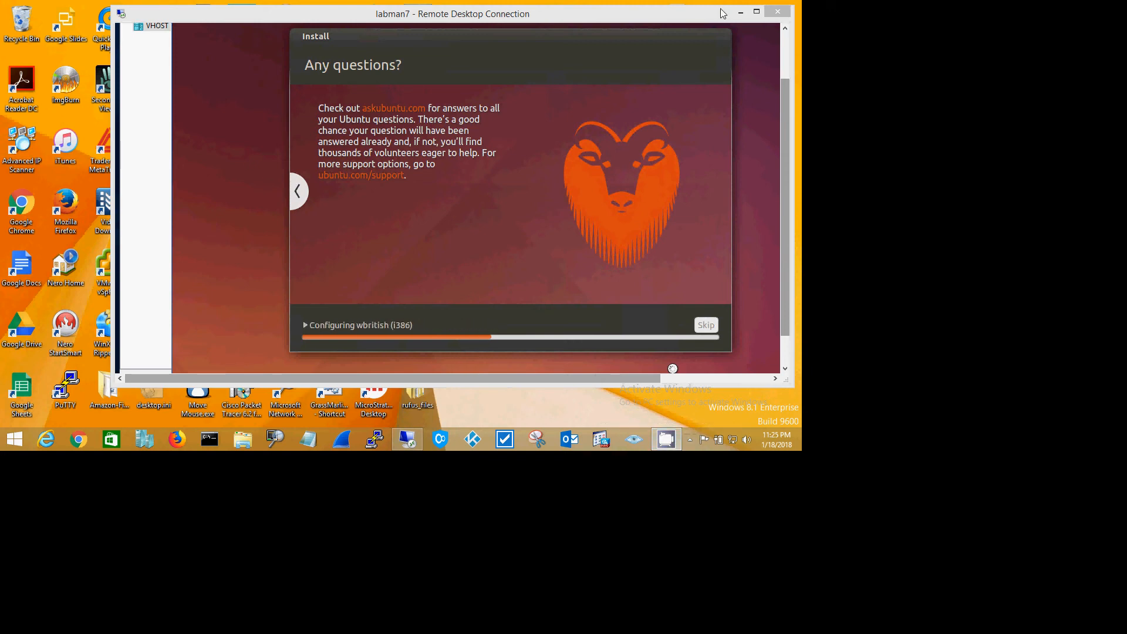
click(757, 11)
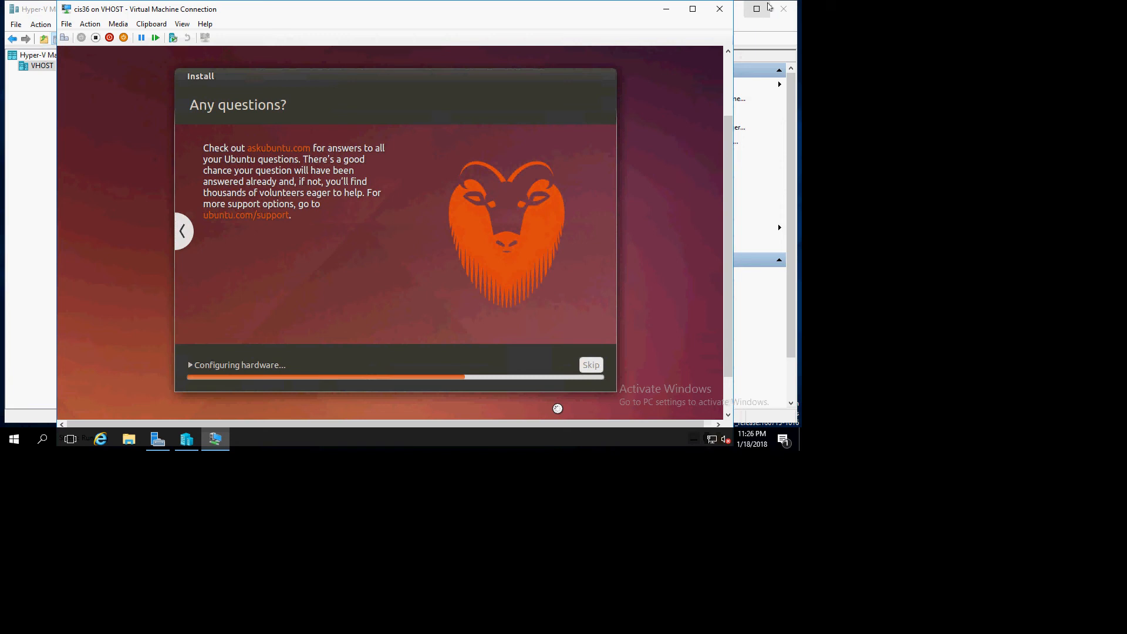
mouse_move(550, 2)
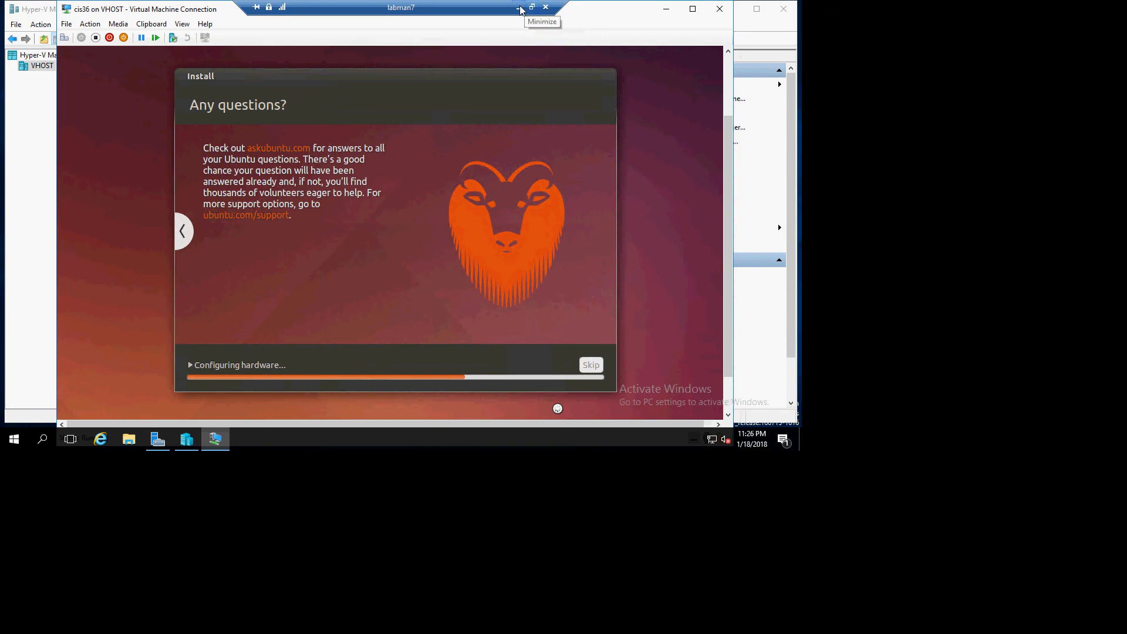
- Minimize the remote session and open the recent Notepad file upgrade ubuntu v14 to latest.txt
click(518, 8)
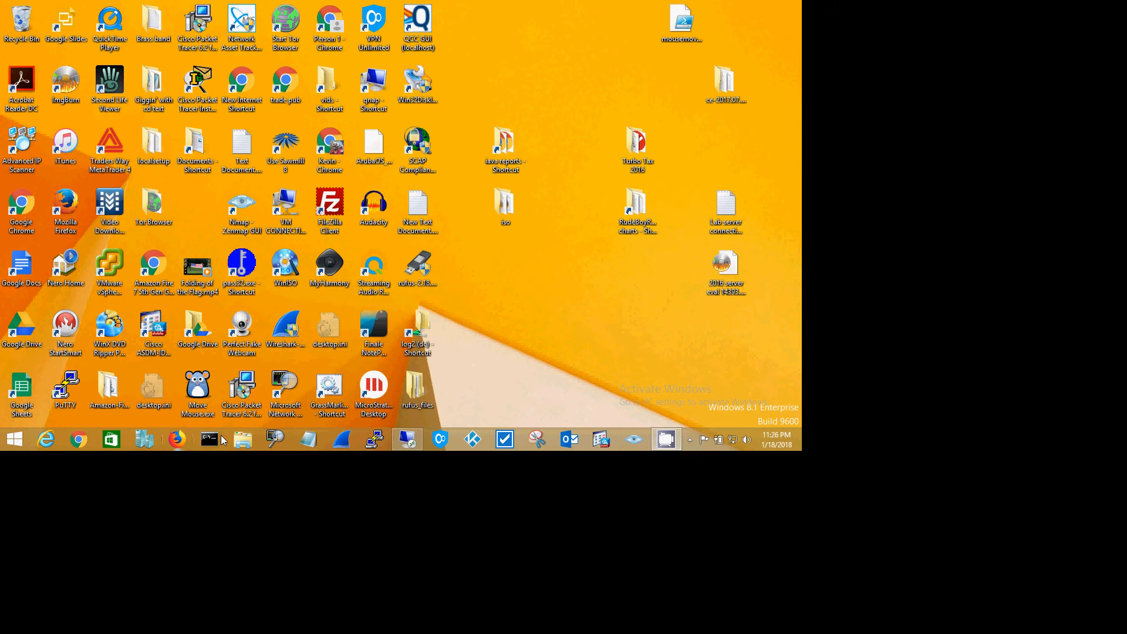
right_click(311, 439)
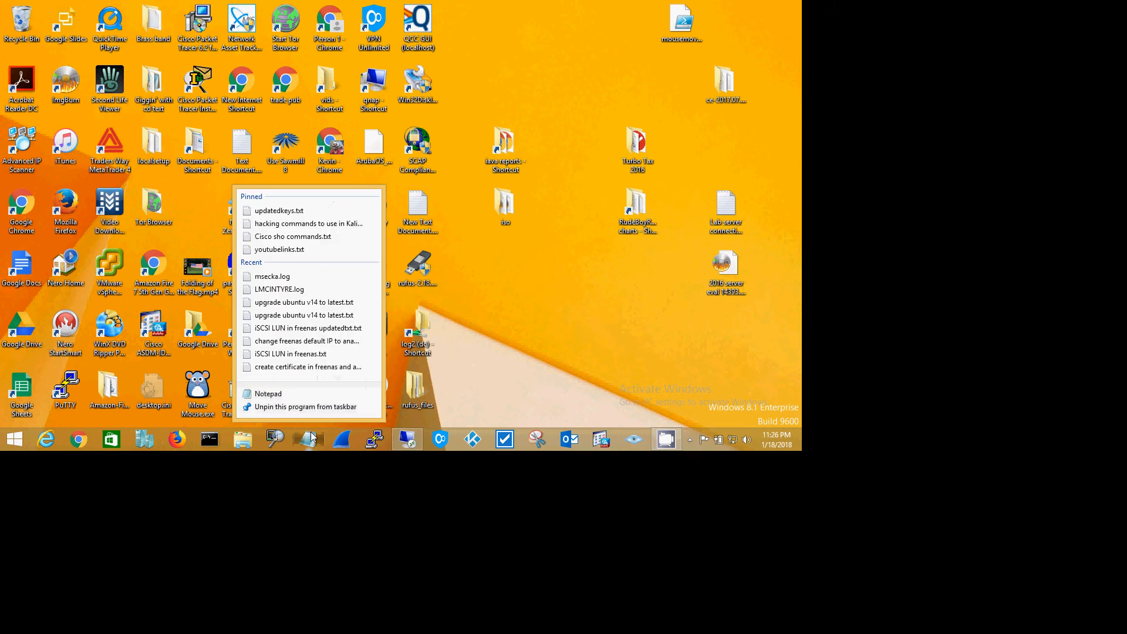
click(313, 311)
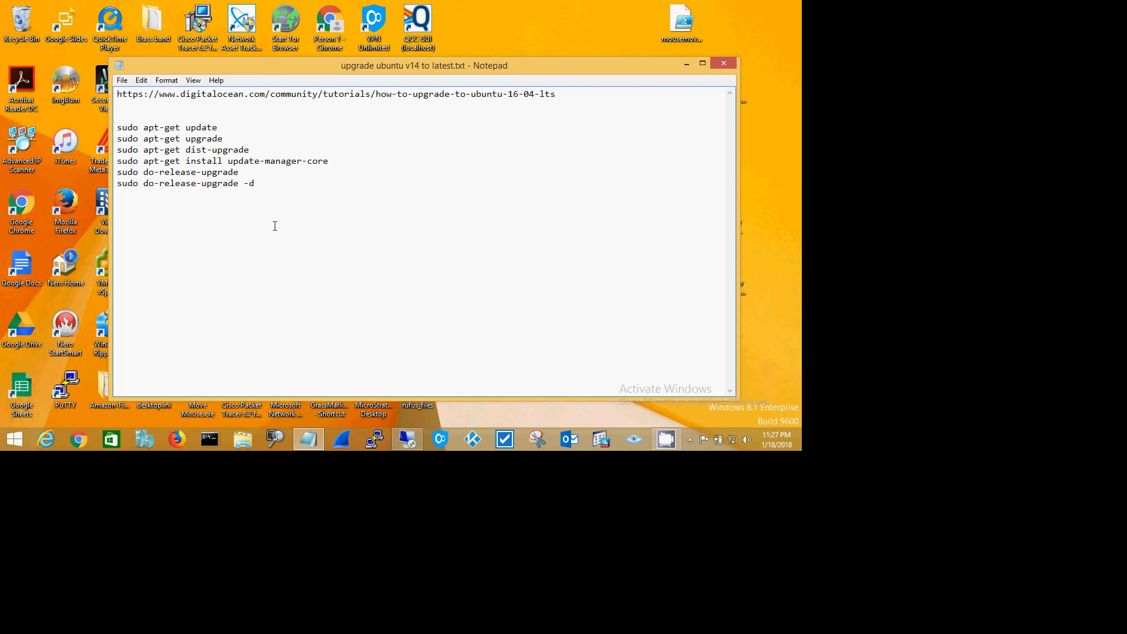
- Restore the remote desktop window and place a narrowed Notepad window beside the installer's completion dialog
click(408, 442)
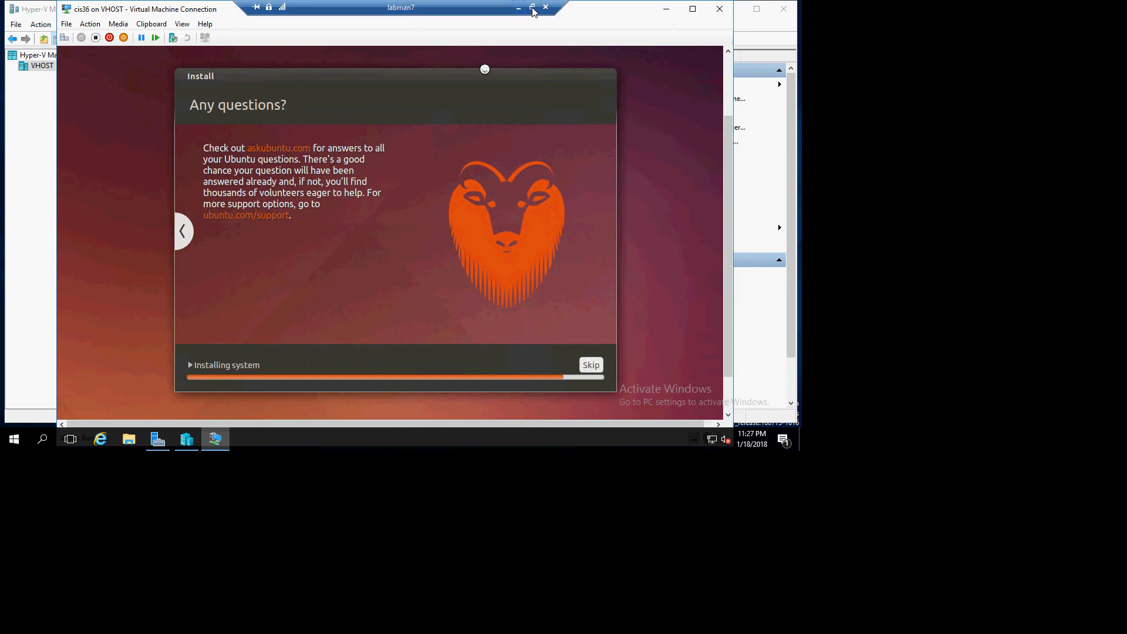
click(531, 8)
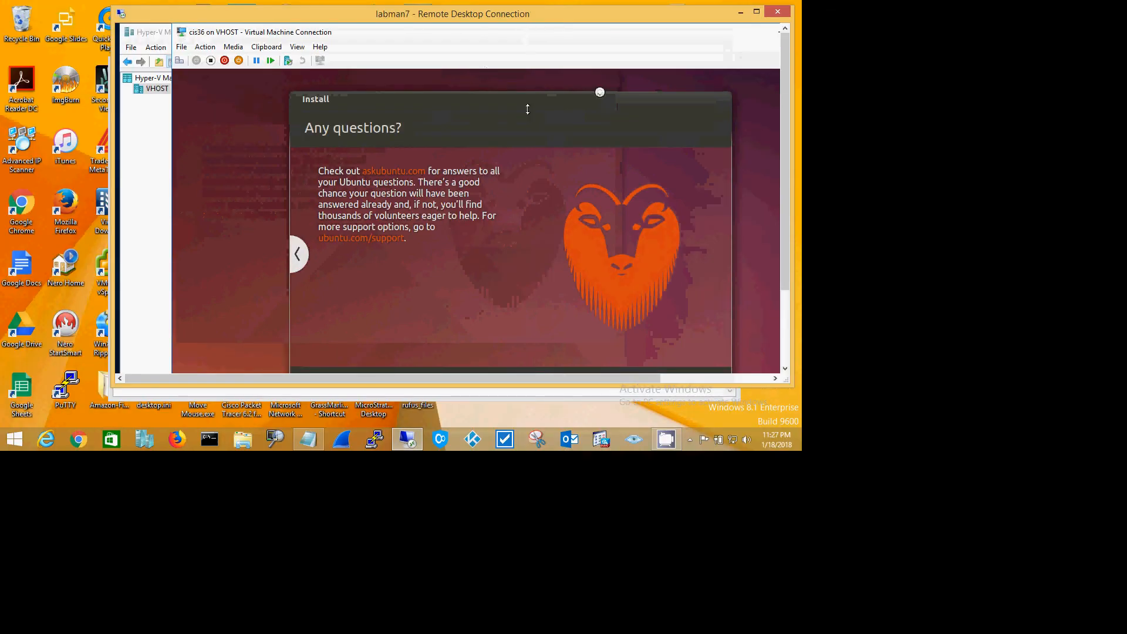
drag(785, 149, 785, 177)
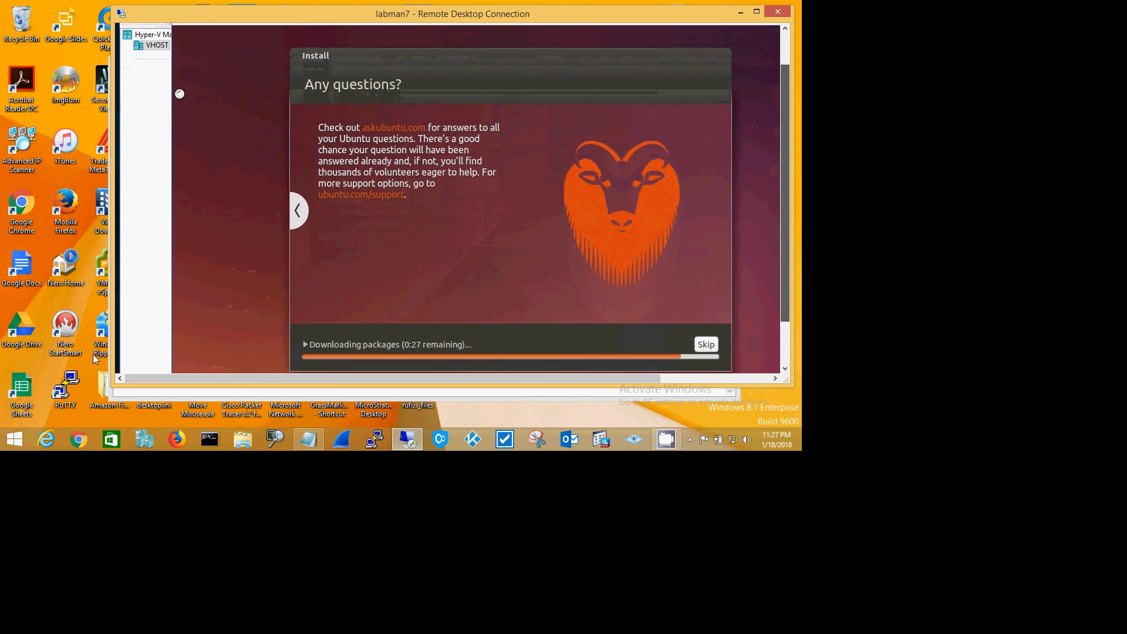
click(300, 439)
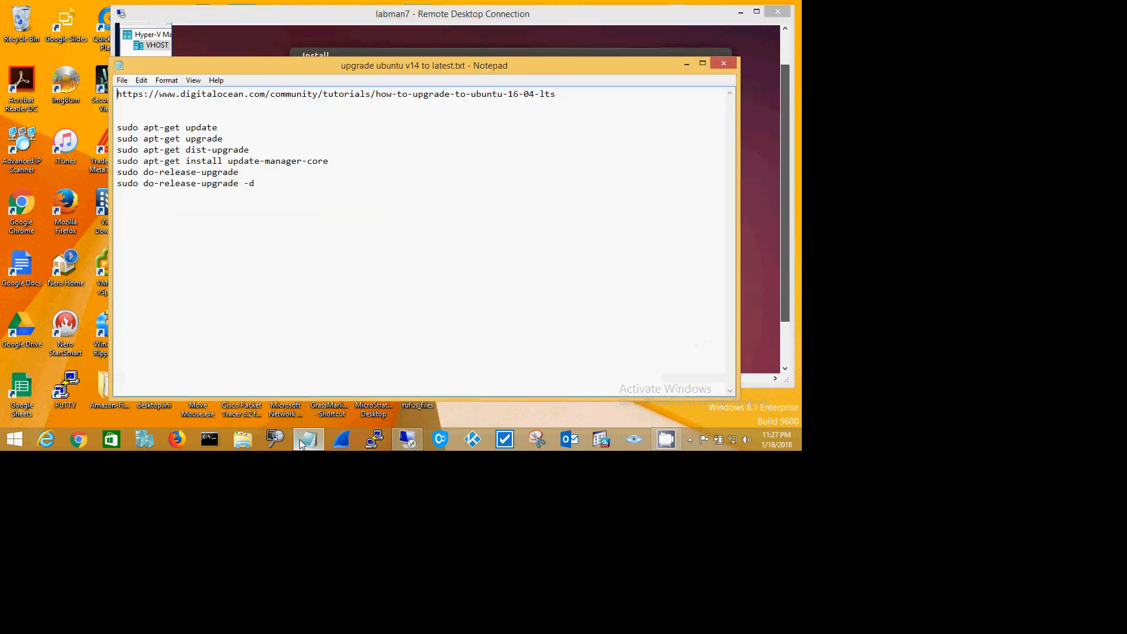
drag(428, 69, 407, 57)
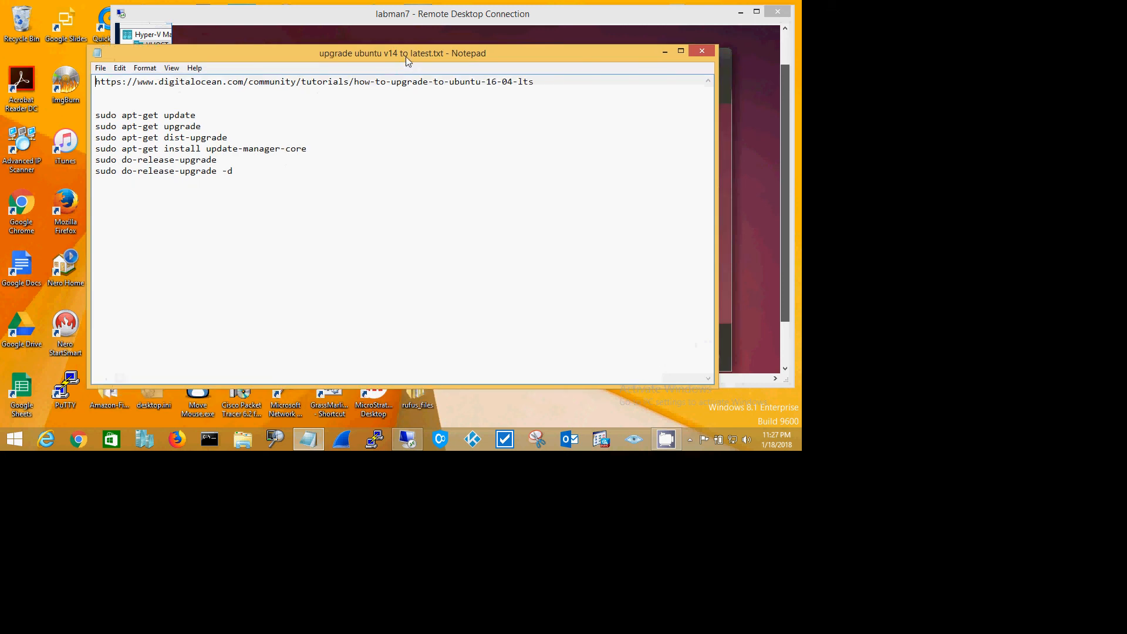
drag(717, 190, 357, 193)
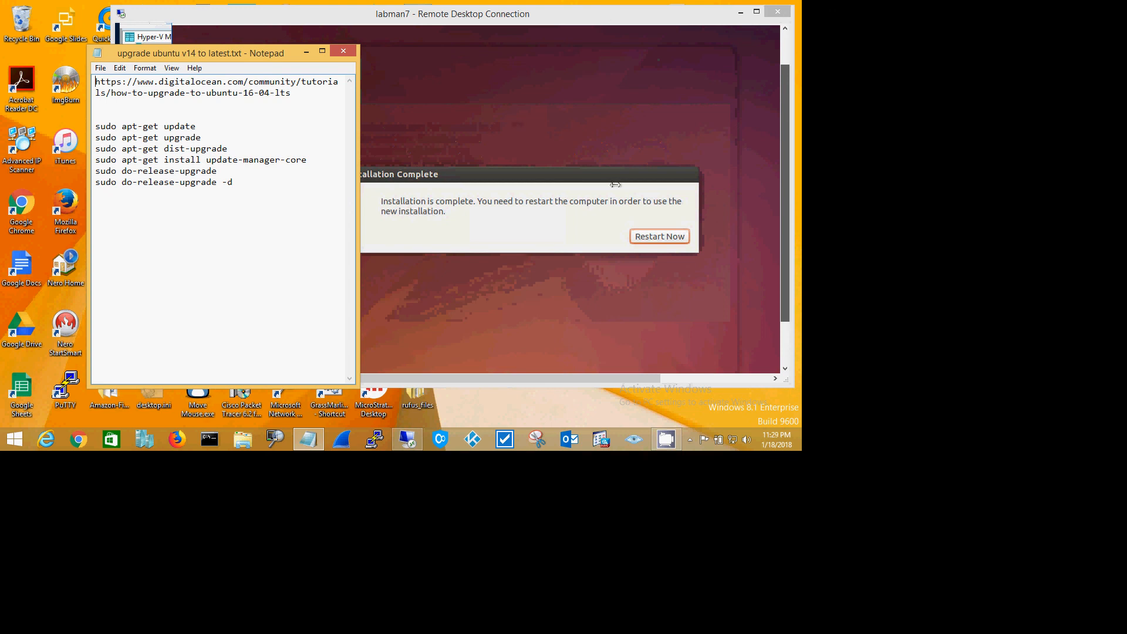
click(648, 217)
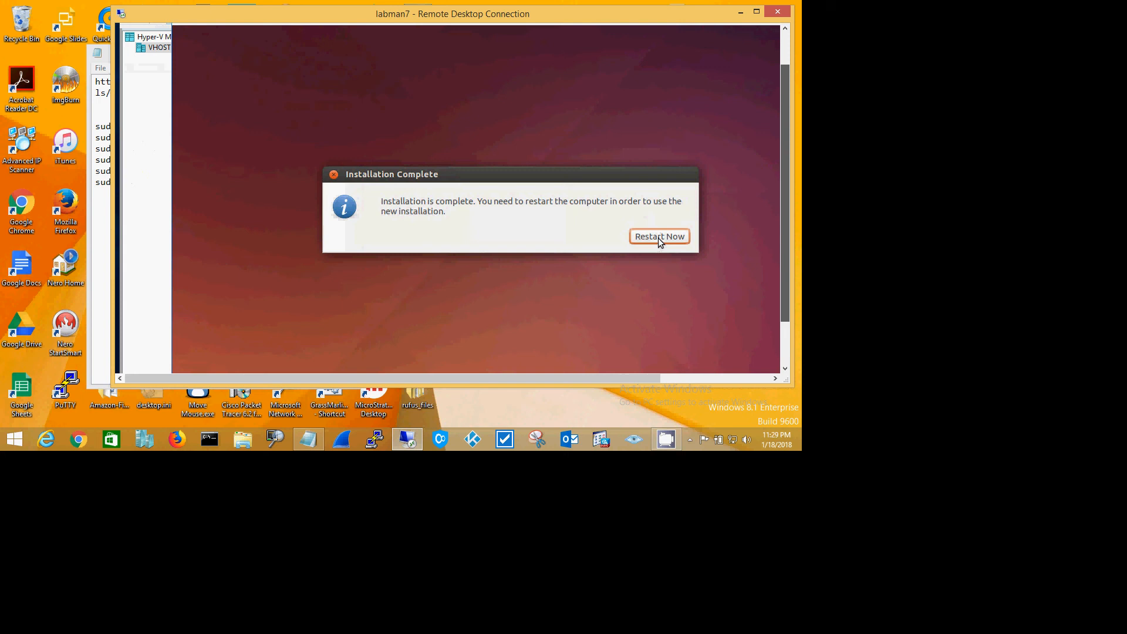
- Restart the newly installed system from the completion dialog and maximize the remote desktop window
click(658, 236)
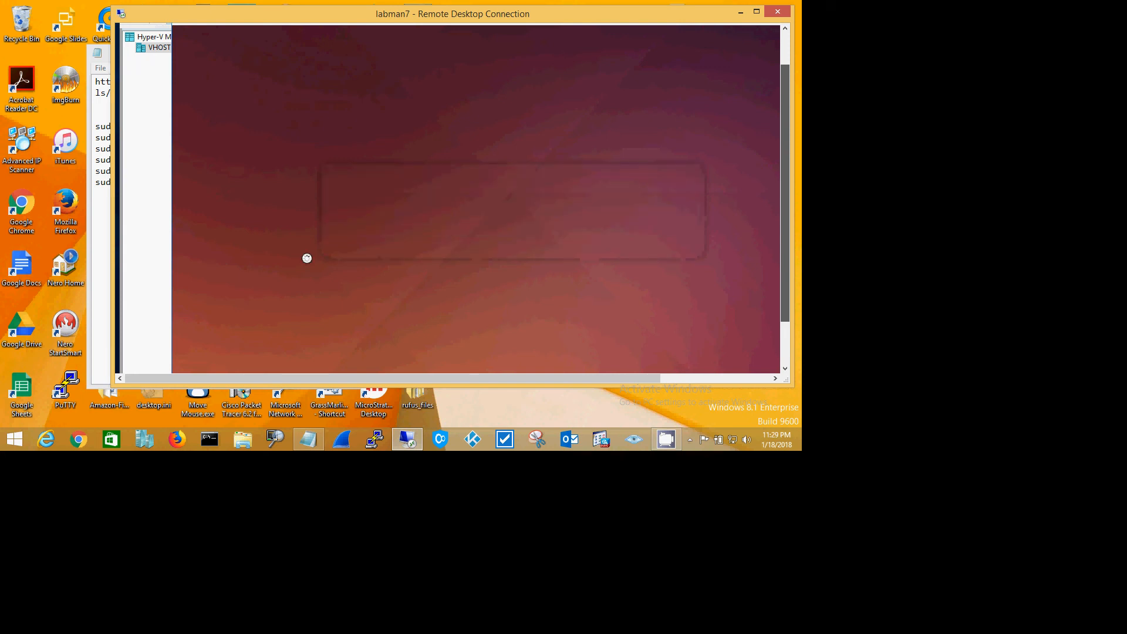
click(757, 11)
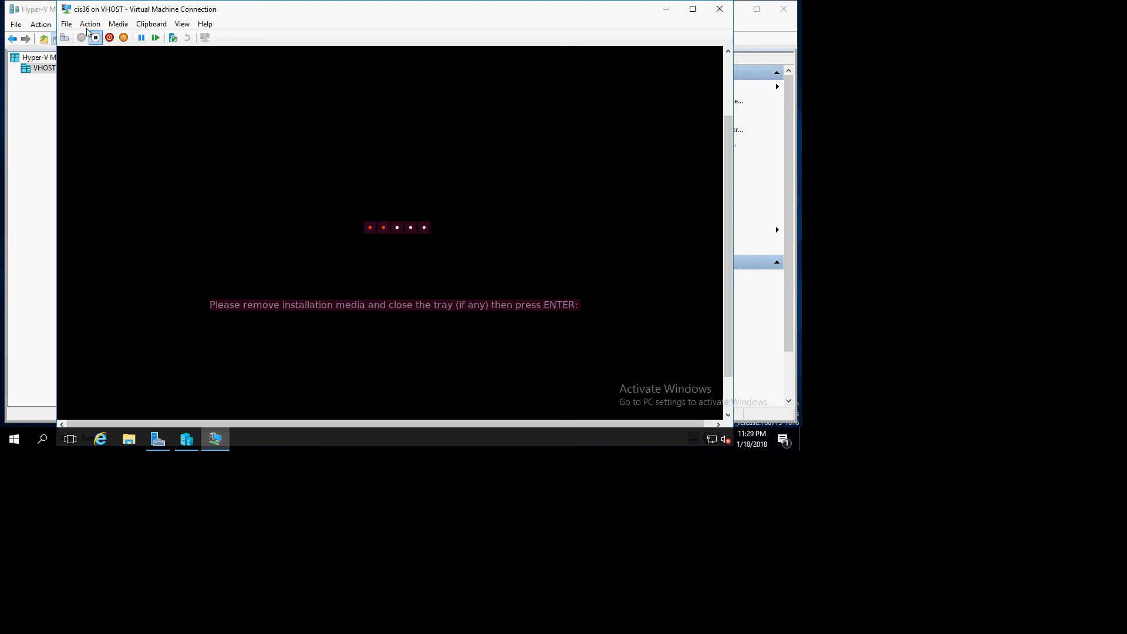
- Check the virtual machine's drive settings, then confirm the media-removal prompt to continue booting
click(70, 26)
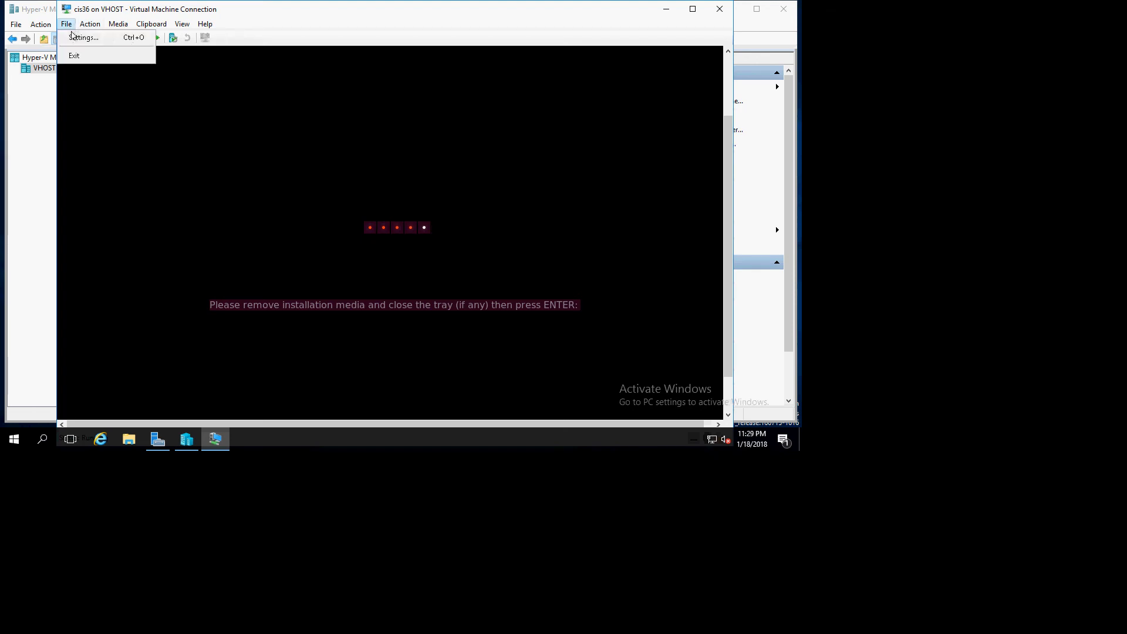
click(74, 38)
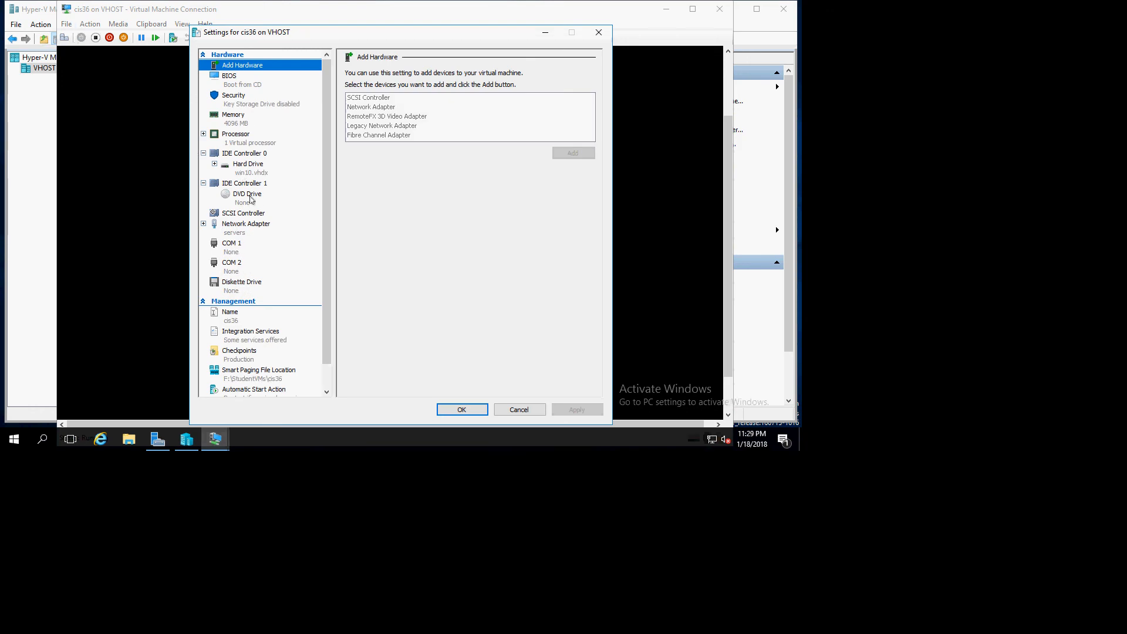
click(601, 34)
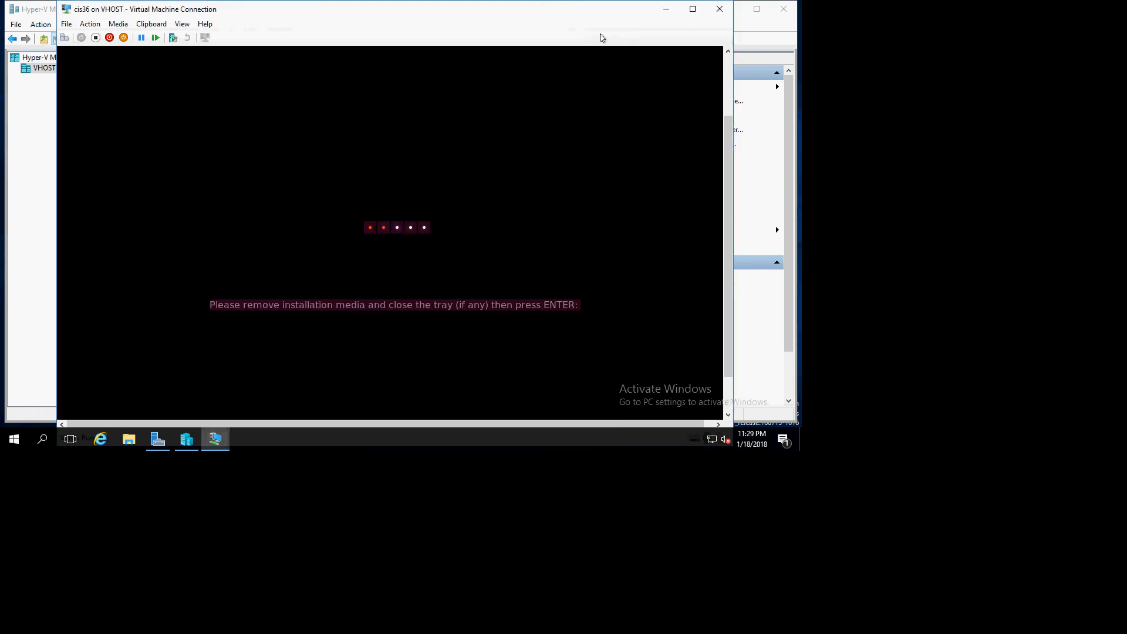
key(Return)
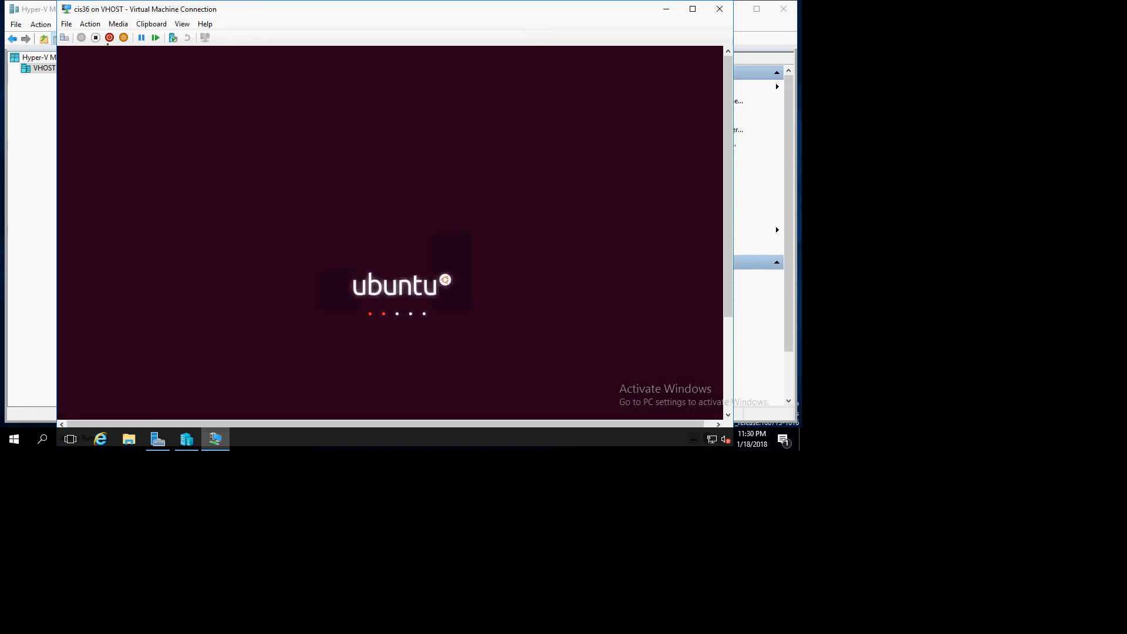
- Sign in to the Ubuntu user account by entering its password at the login screen
click(95, 39)
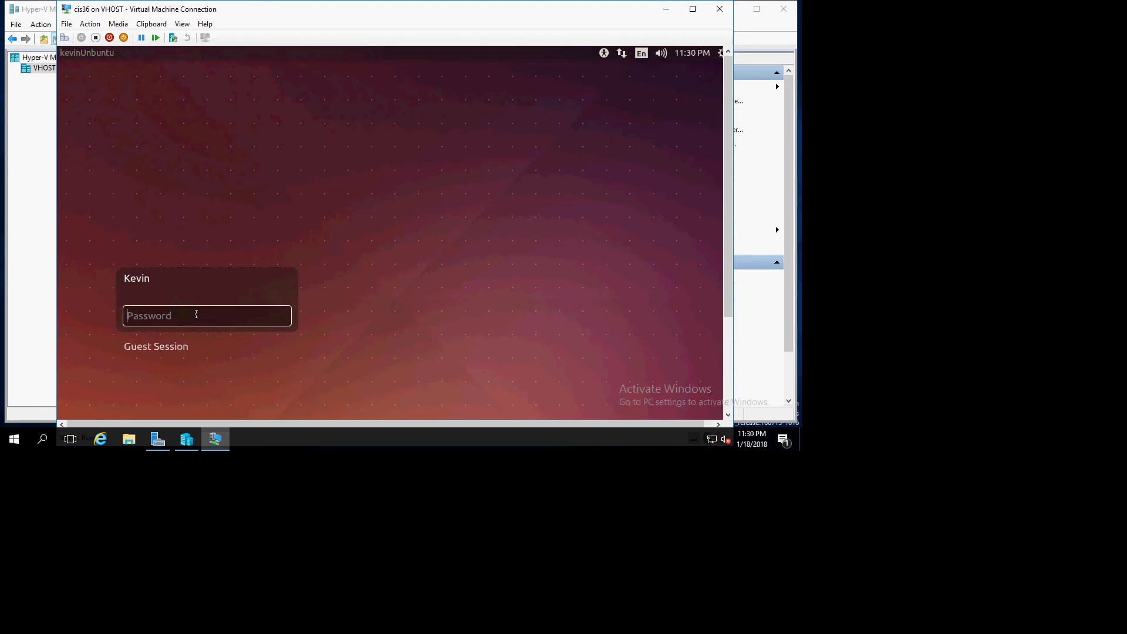
text(•••••••••••••)
key(Return)
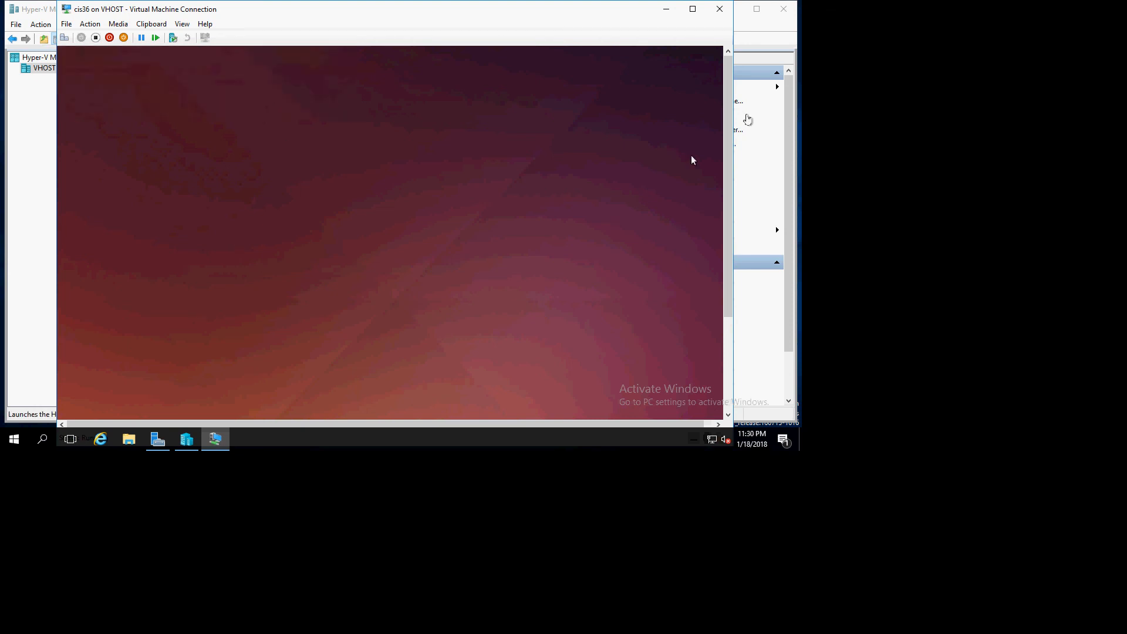
- Postpone the Ubuntu 16.04.3 LTS upgrade offer by choosing Ask Me Later, dismissing the keyboard shortcuts overlay
drag(728, 104, 727, 199)
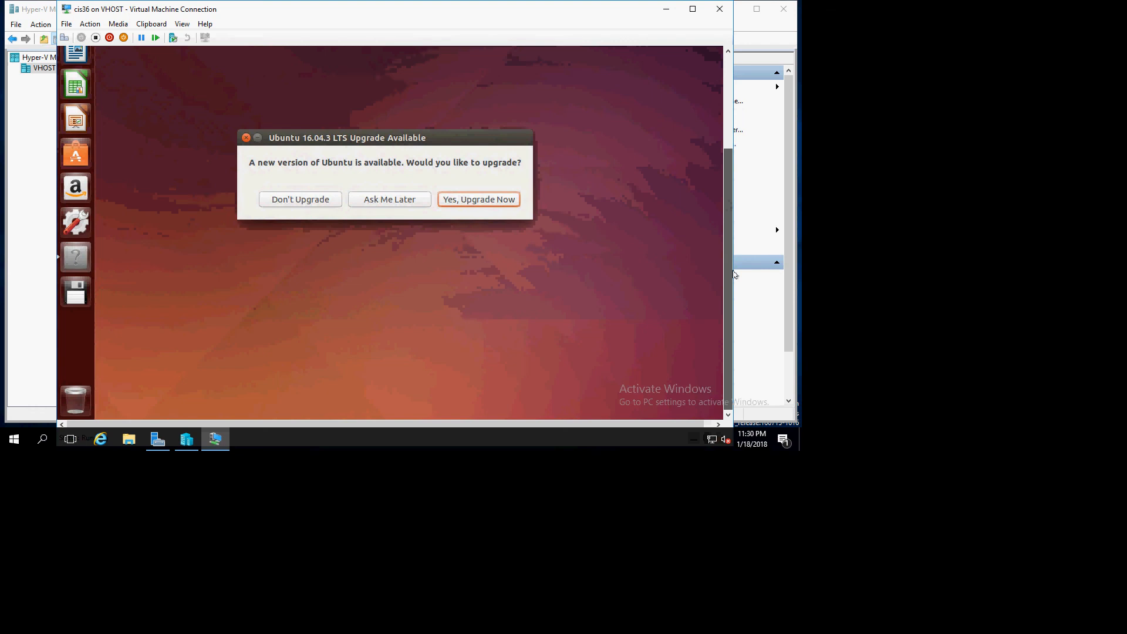
click(380, 203)
key(super)
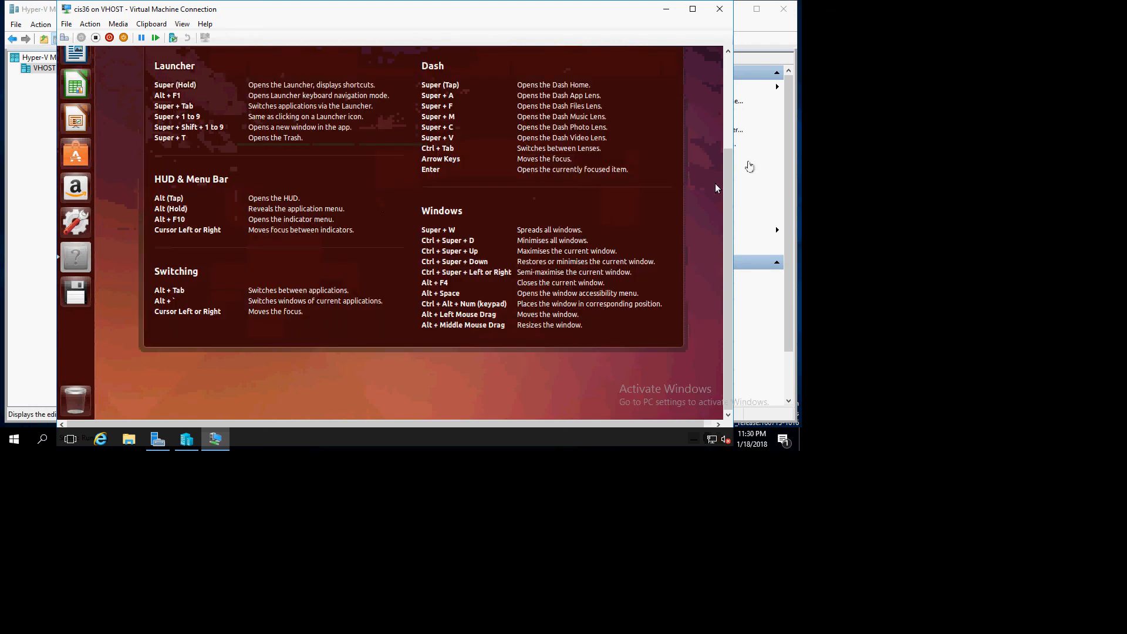
drag(728, 167, 722, 89)
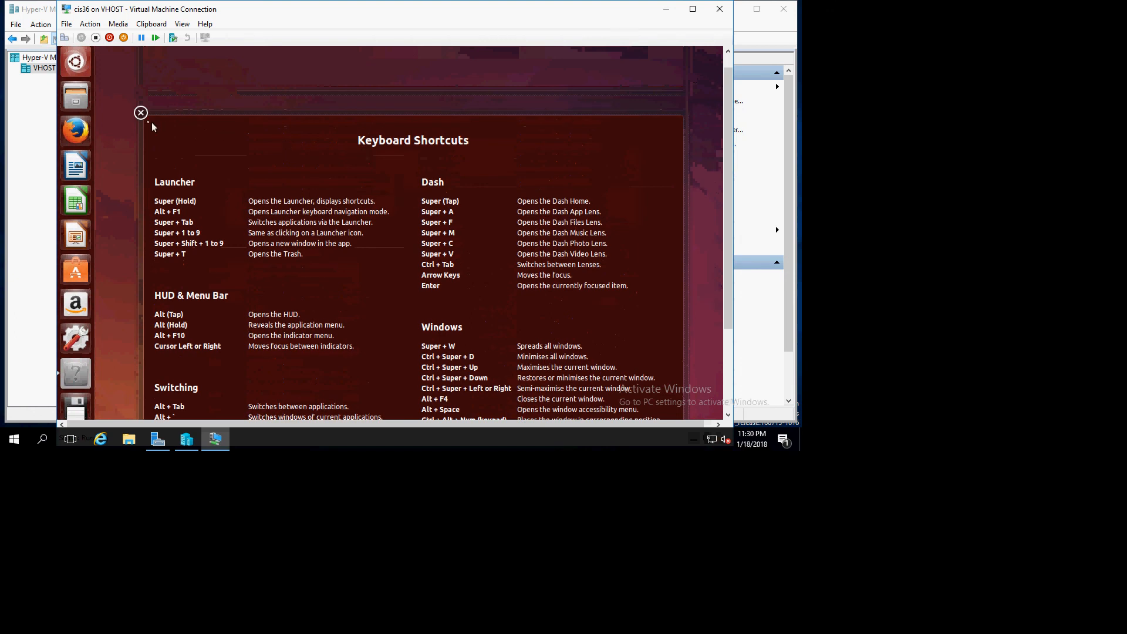
click(141, 112)
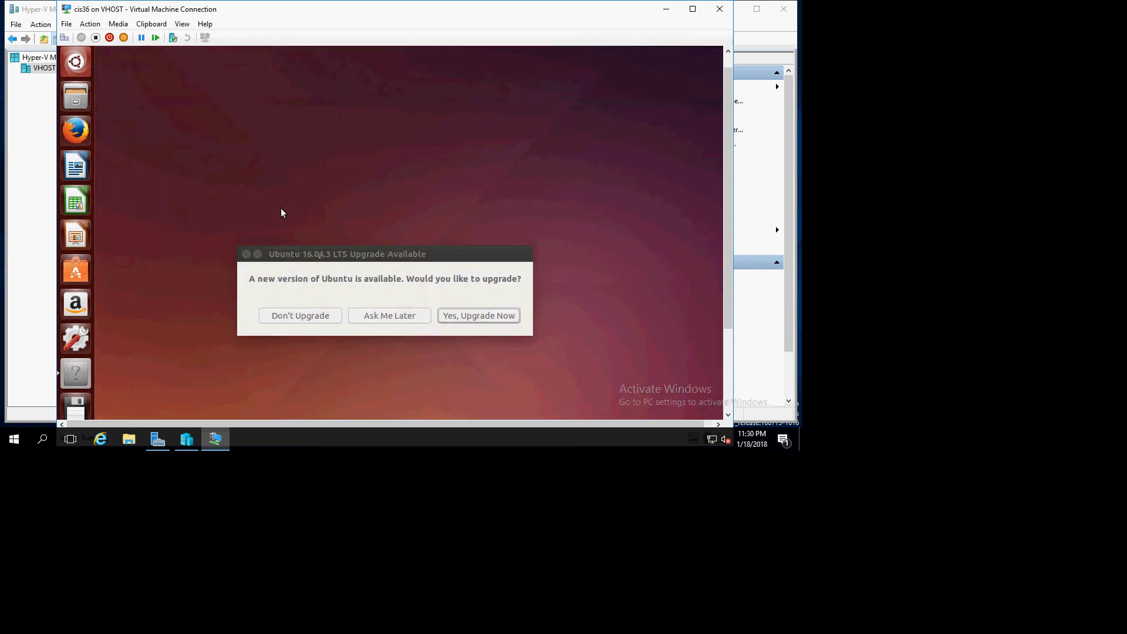
click(372, 315)
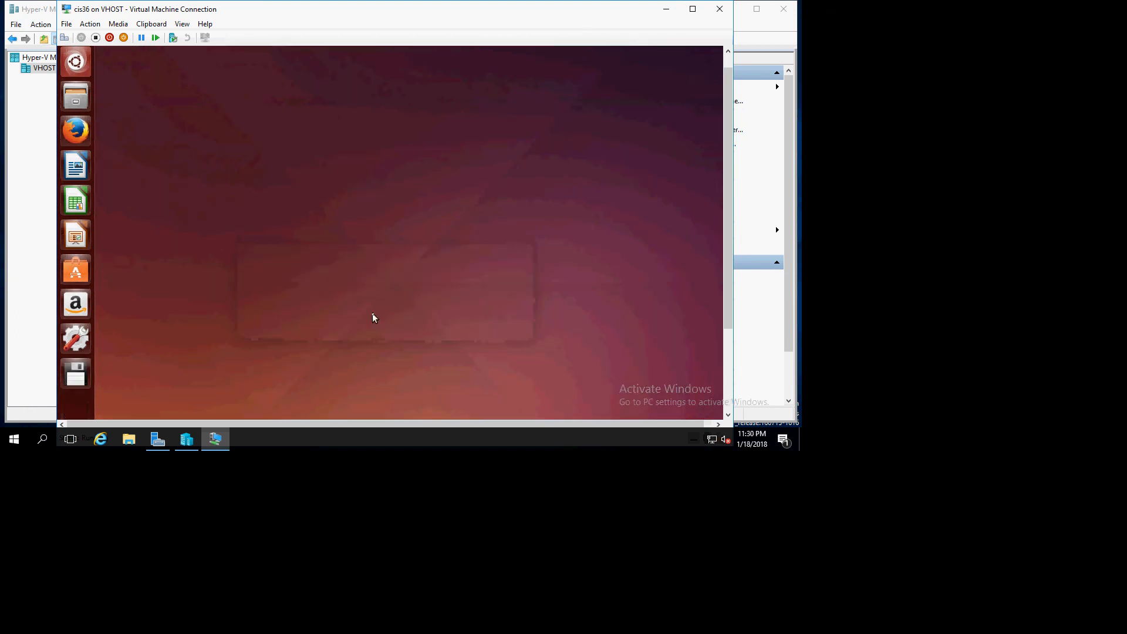
- Minimize the remote desktop session to return to the Notepad file with the upgrade commands
click(728, 406)
drag(728, 369, 727, 279)
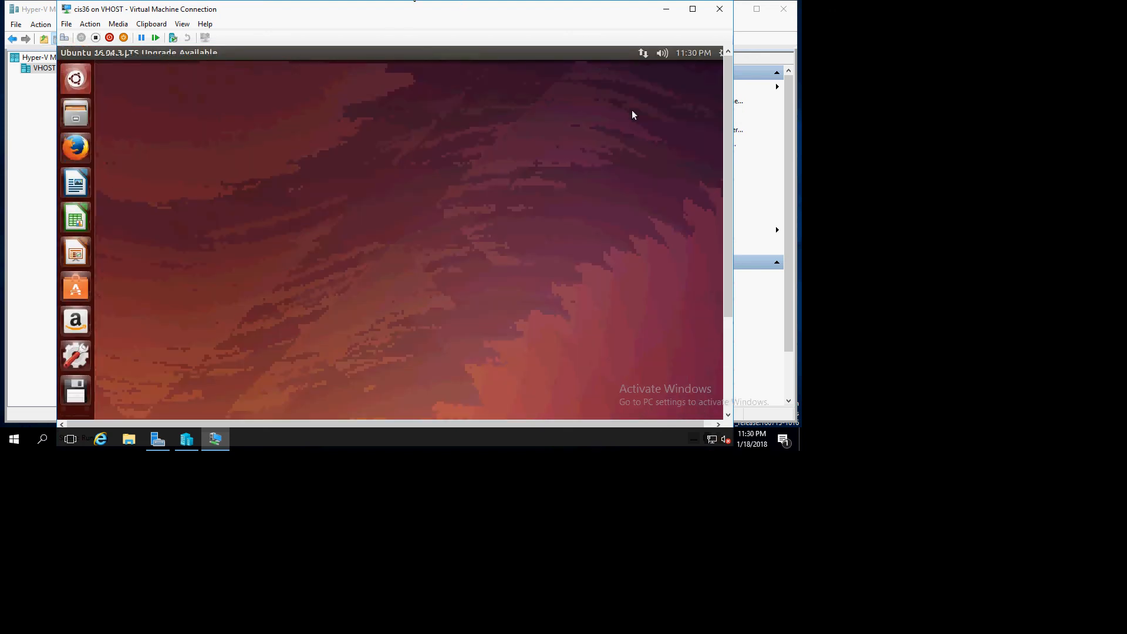
mouse_move(369, 12)
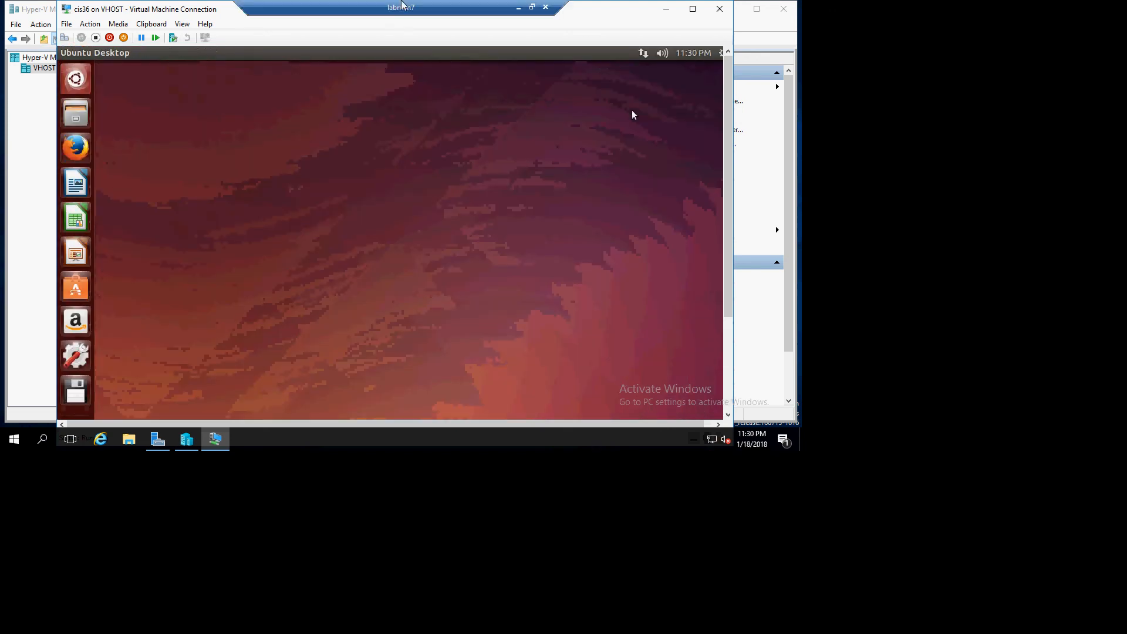
click(517, 9)
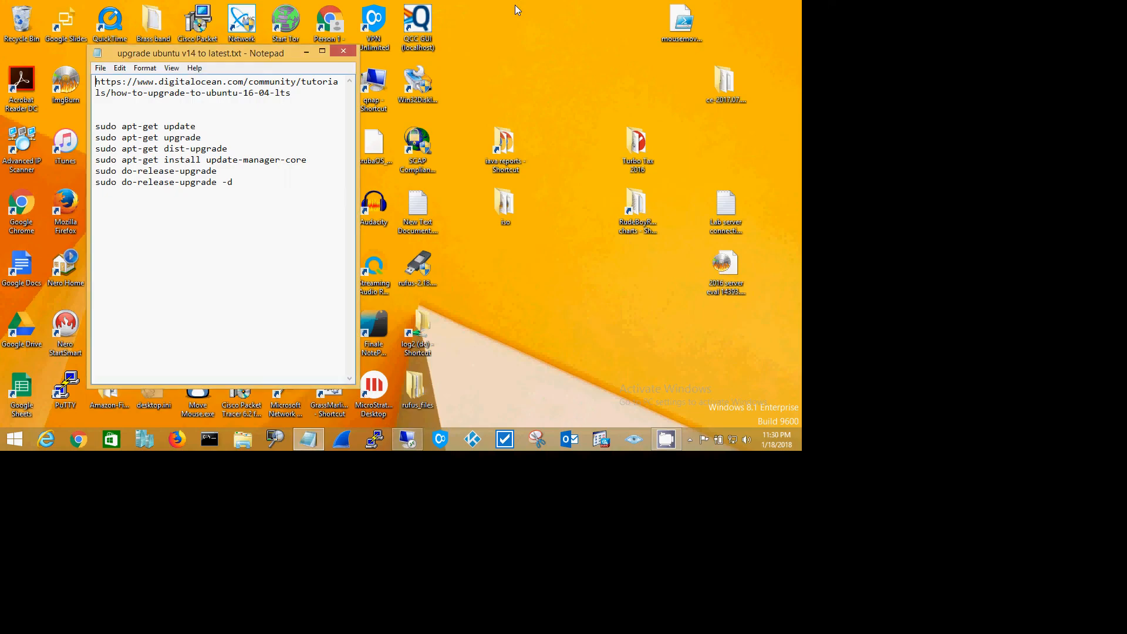